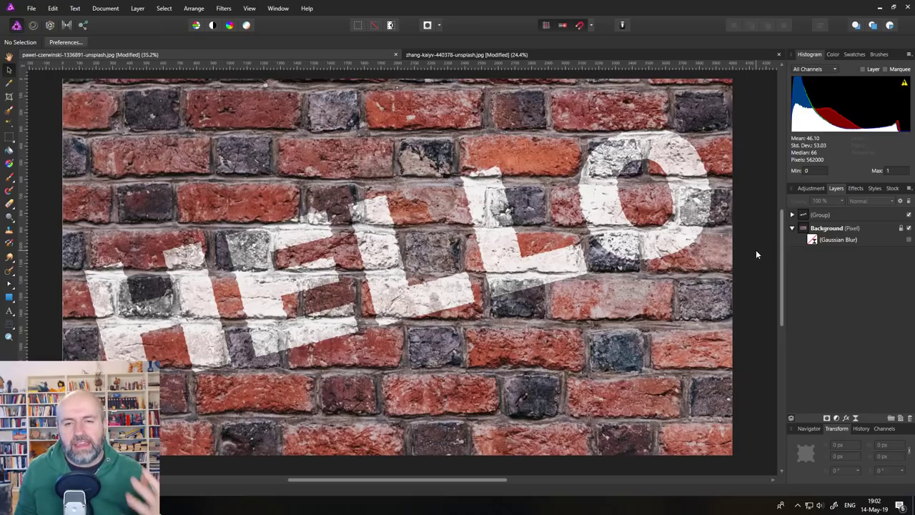
# Step: Hide the white HELLO group on the brick wall, then show it again
pyautogui.click(908, 215)
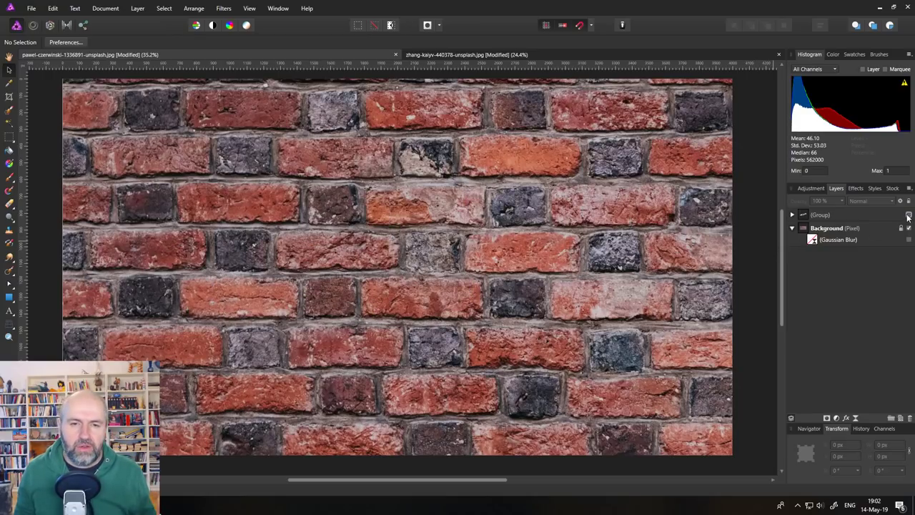
pyautogui.click(908, 215)
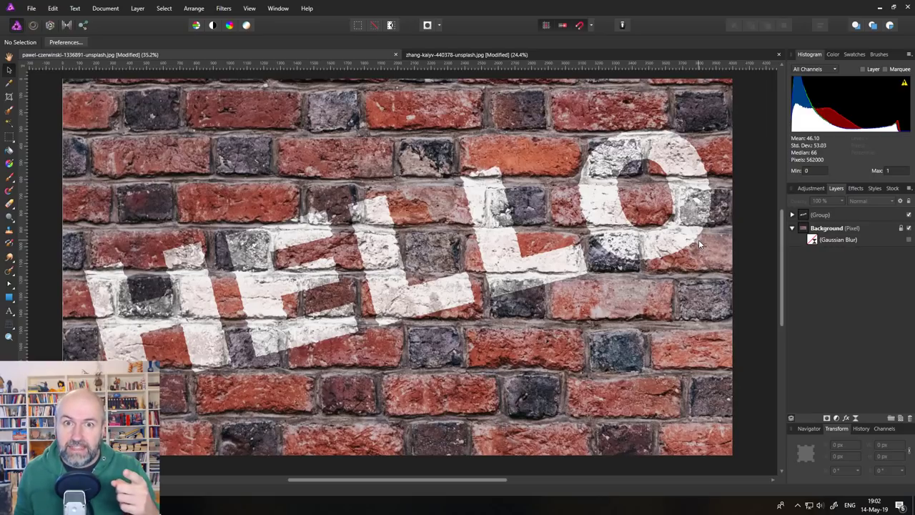
# Step: Scroll the YouTube displacement-map tutorial page and seek the video to the Gaussian Blur part
pyautogui.hotkey('alt', 'Tab')
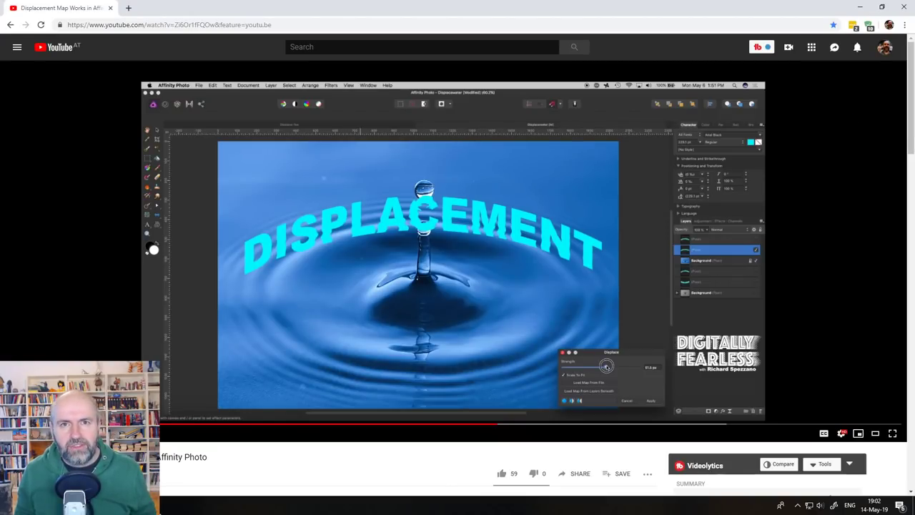
pyautogui.scroll(-3, 184, 450)
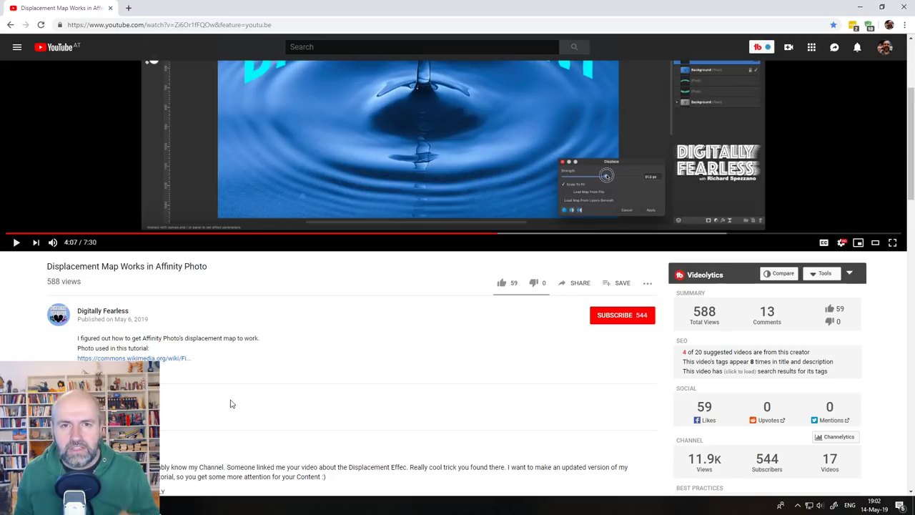
pyautogui.scroll(3, 300, 393)
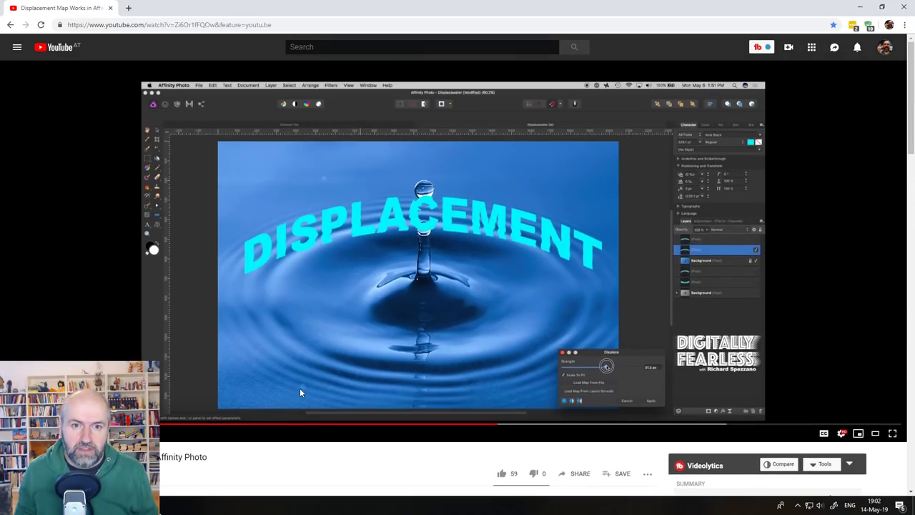
pyautogui.scroll(-5, 281, 432)
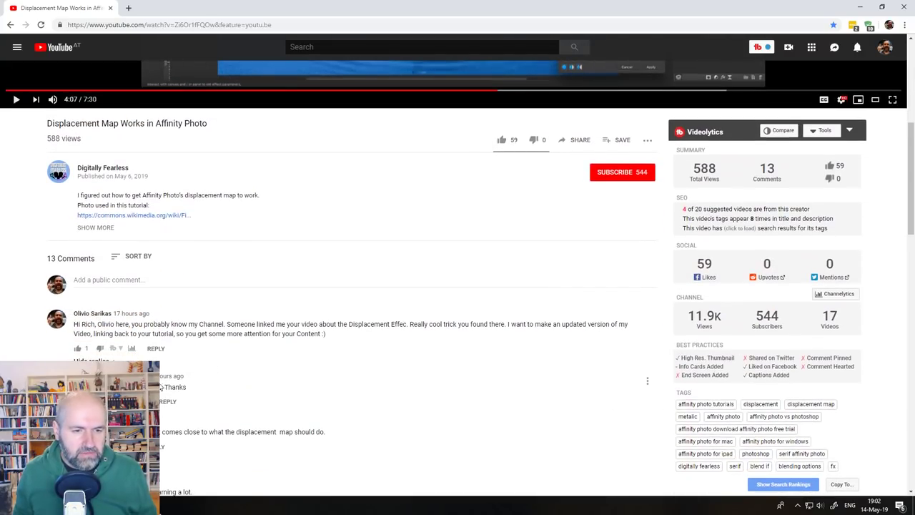
pyautogui.scroll(1, 282, 412)
pyautogui.scroll(5, 281, 412)
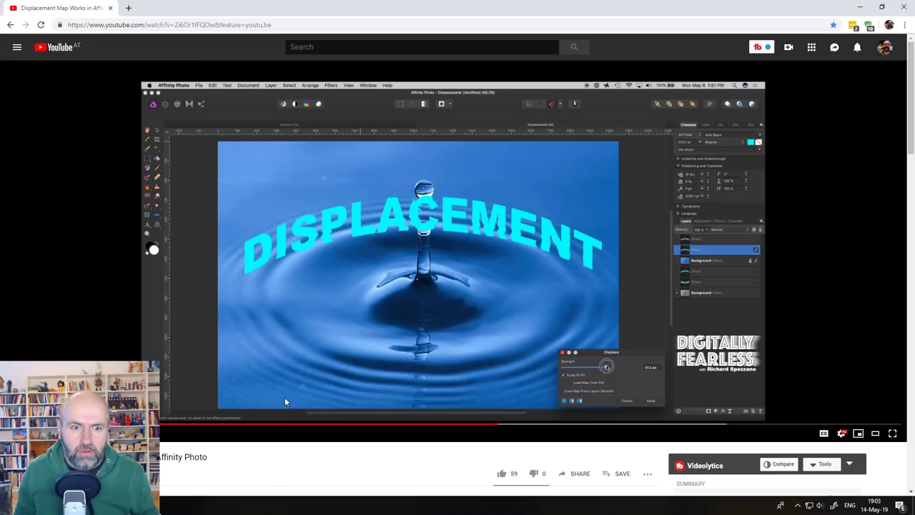
pyautogui.click(313, 426)
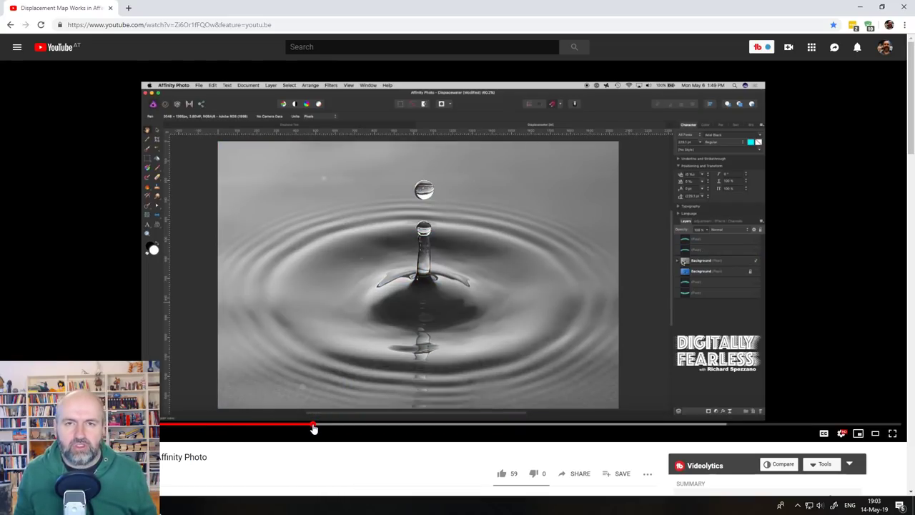
pyautogui.click(363, 426)
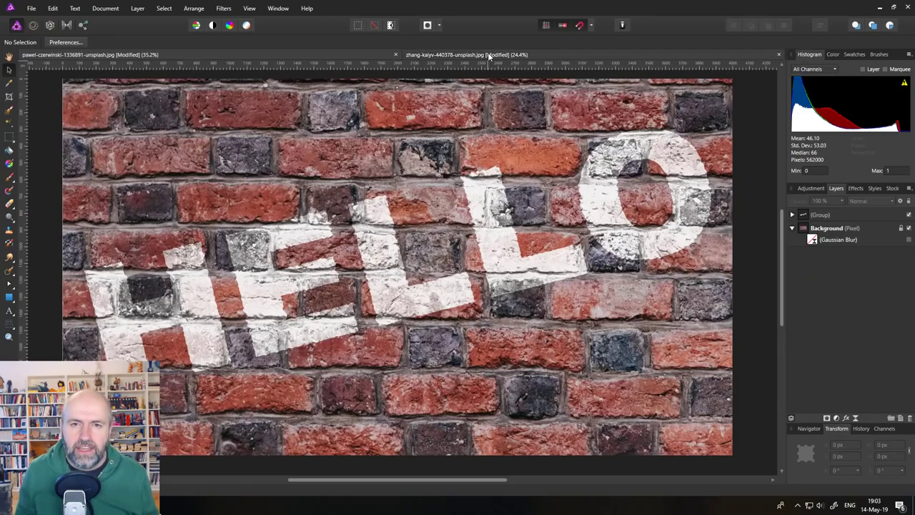
# Step: In the water-drop HELLO document, delete the background's old Gaussian Blur layer
pyautogui.click(490, 56)
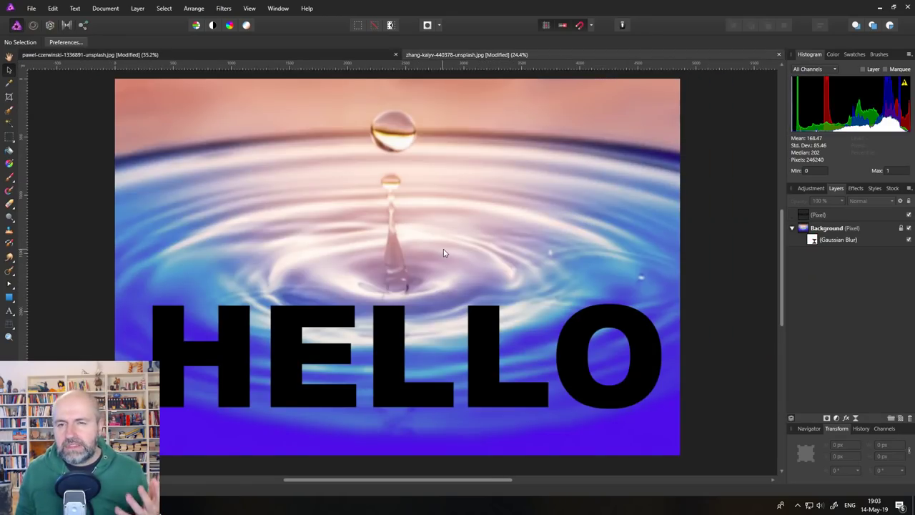
pyautogui.click(909, 241)
pyautogui.click(833, 242)
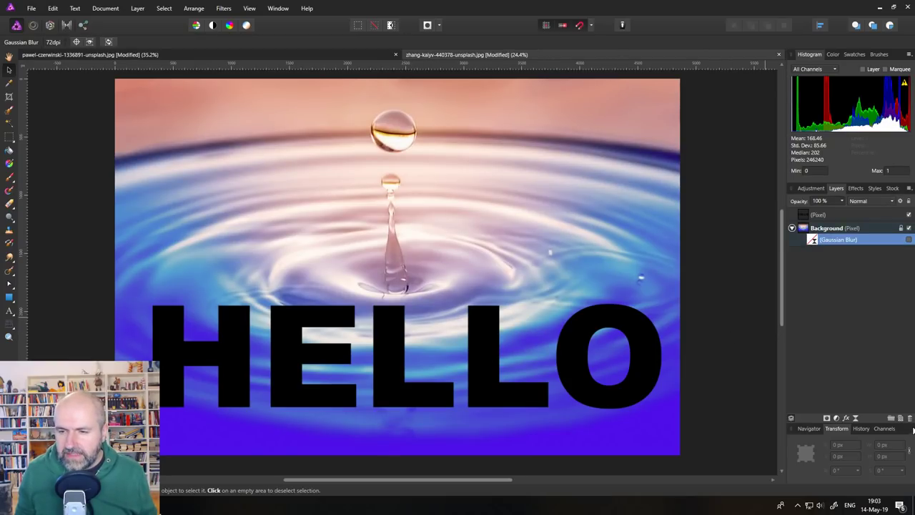
pyautogui.click(909, 419)
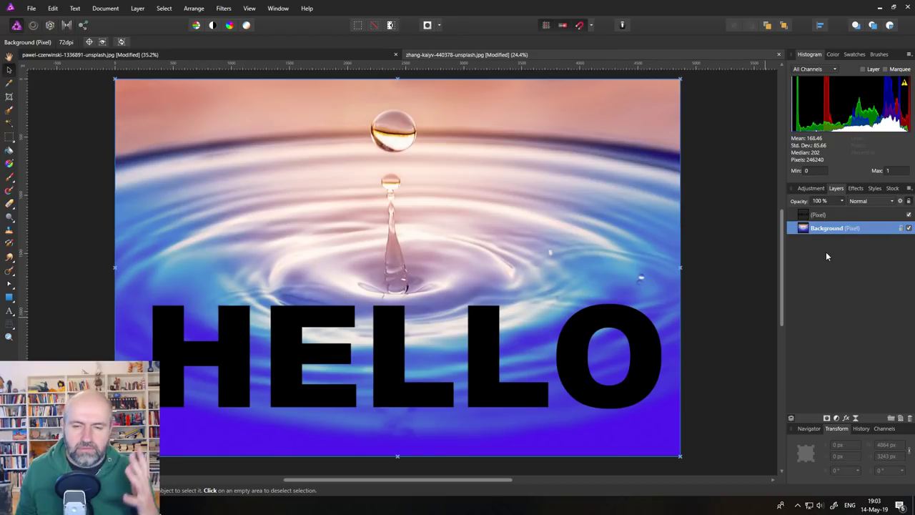
# Step: Add a live Gaussian Blur to the background with Preserve Alpha and about 7.3 px radius
pyautogui.click(856, 419)
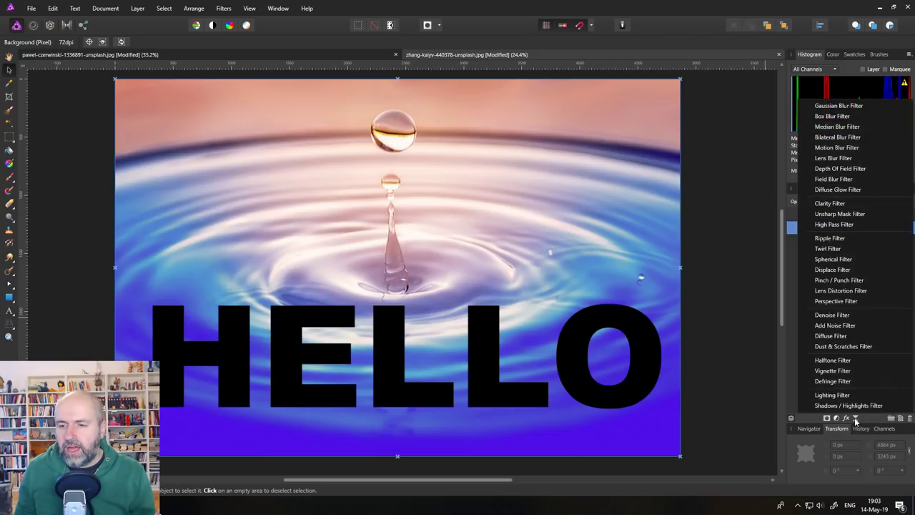
pyautogui.click(848, 107)
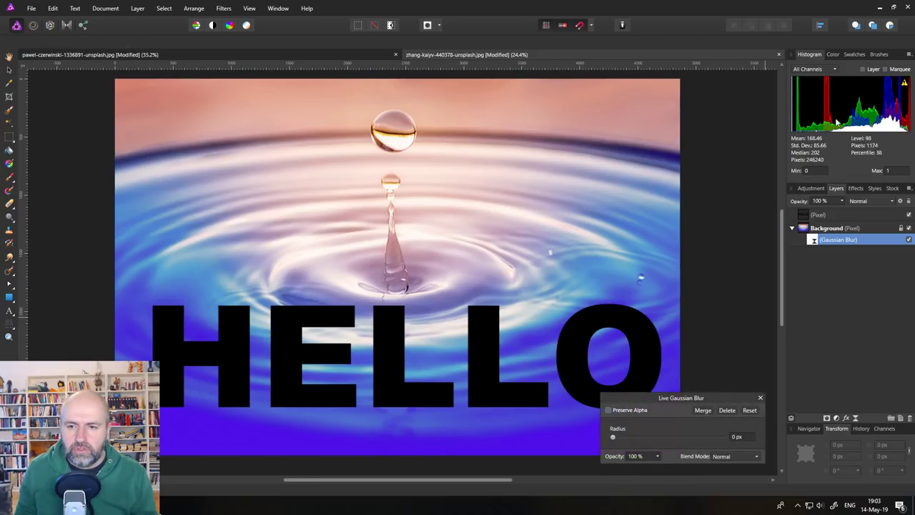
pyautogui.click(608, 410)
pyautogui.moveTo(633, 438)
pyautogui.mouseDown()
pyautogui.moveTo(659, 439)
pyautogui.moveTo(650, 442)
pyautogui.mouseUp()
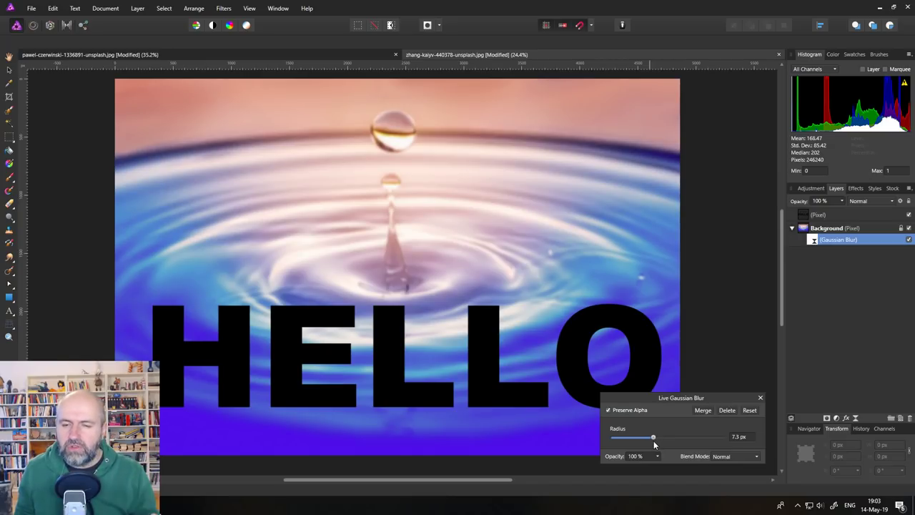
pyautogui.click(761, 398)
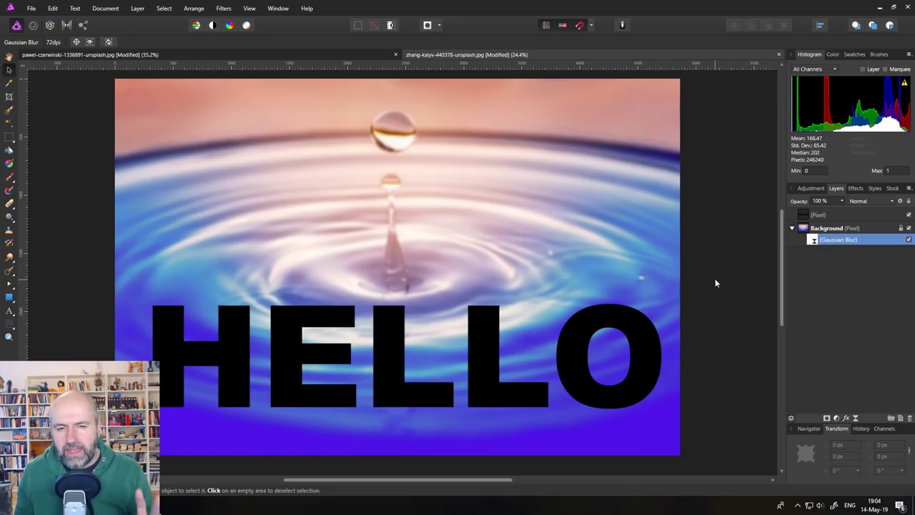
pyautogui.click(804, 215)
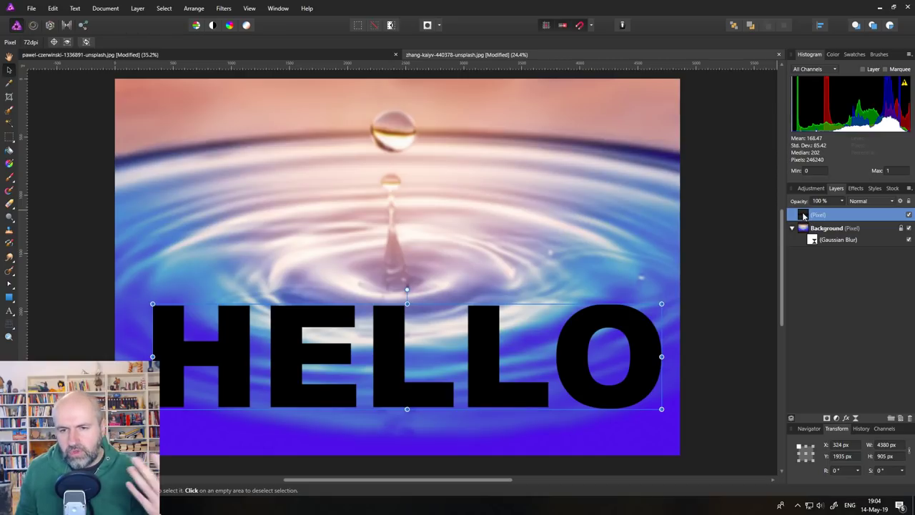
pyautogui.click(226, 9)
pyautogui.moveTo(243, 47)
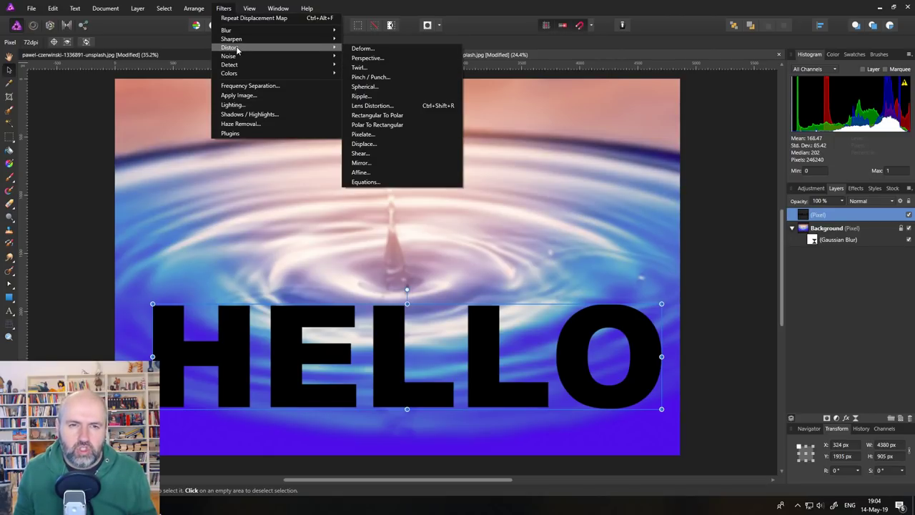
pyautogui.click(385, 144)
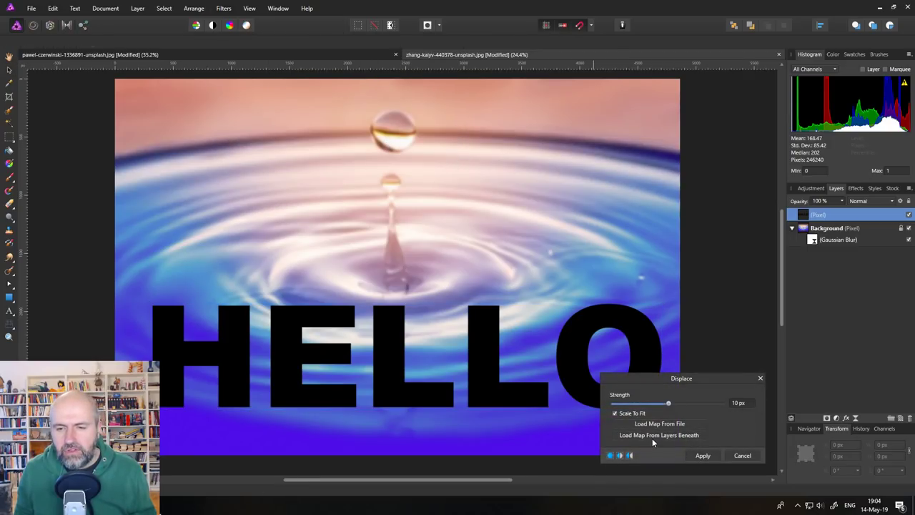
pyautogui.click(658, 434)
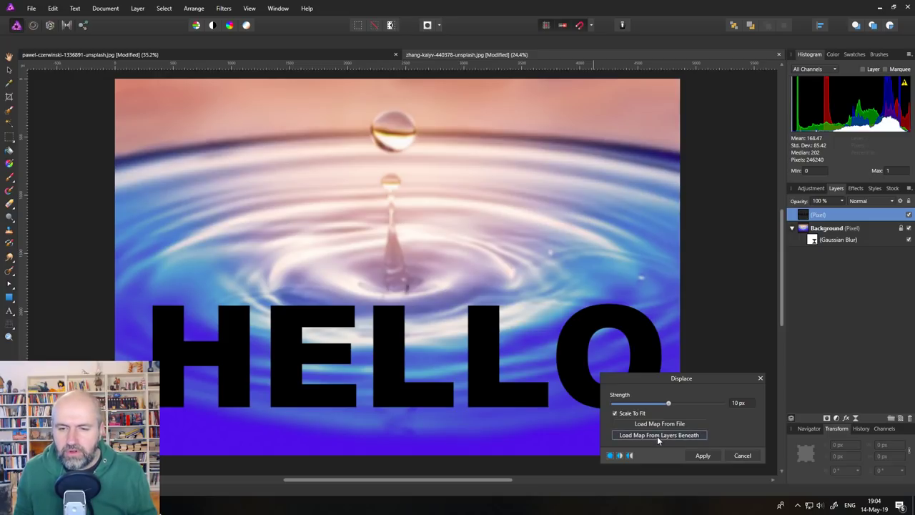
pyautogui.moveTo(669, 403); pyautogui.dragTo(729, 402)
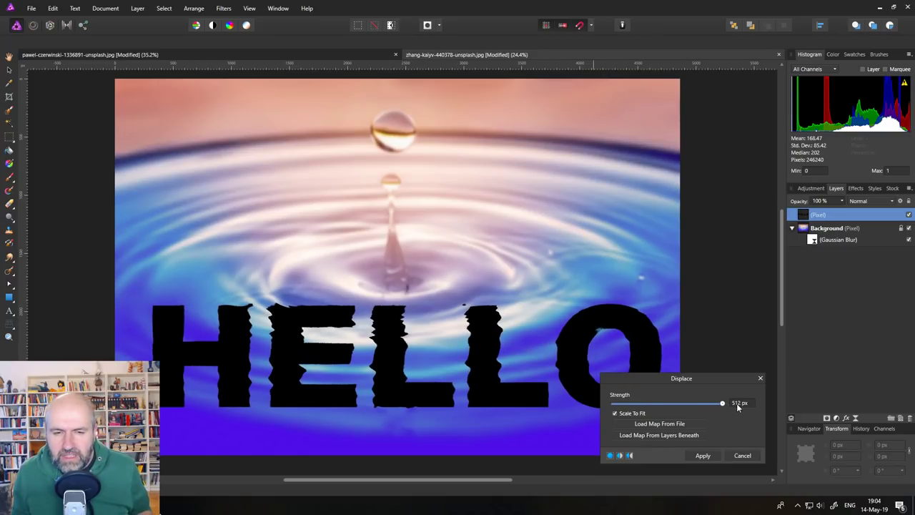
pyautogui.click(742, 455)
pyautogui.press('z')
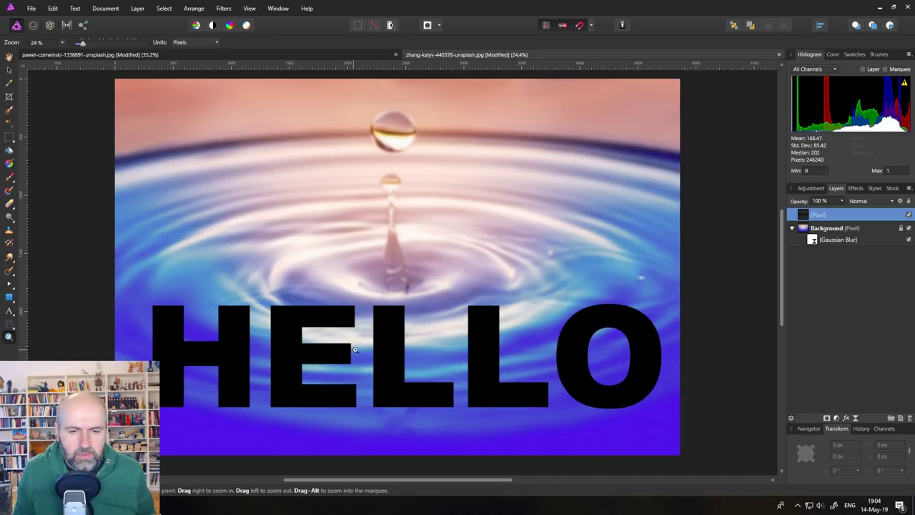
pyautogui.moveTo(382, 354); pyautogui.dragTo(364, 312)
pyautogui.click(383, 354)
pyautogui.click(372, 353)
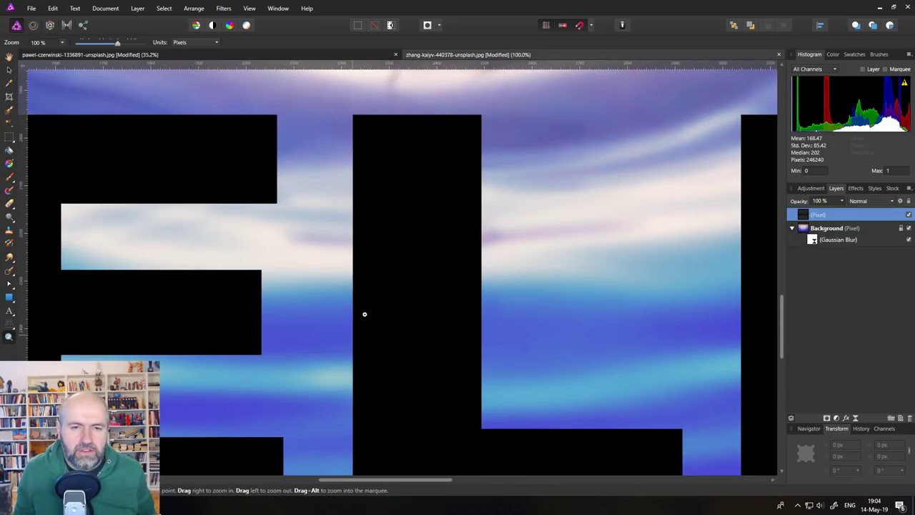
pyautogui.click(224, 7)
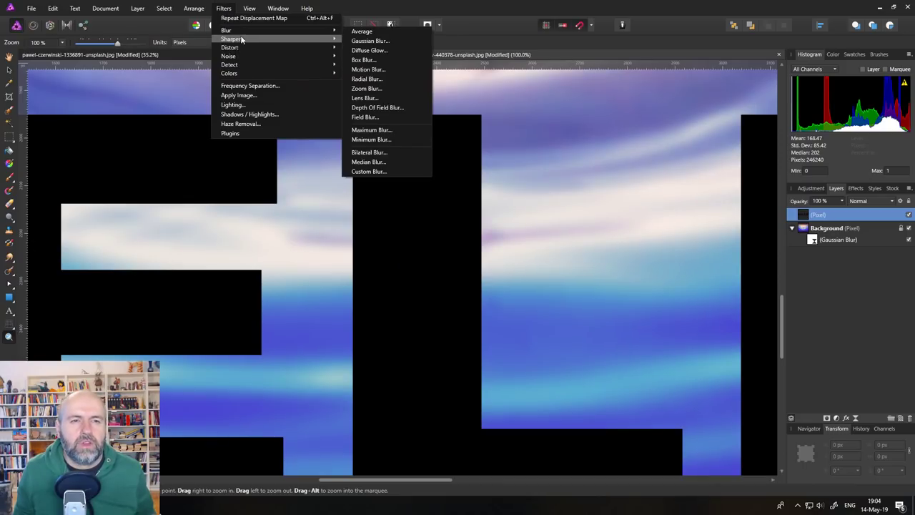
pyautogui.moveTo(241, 46)
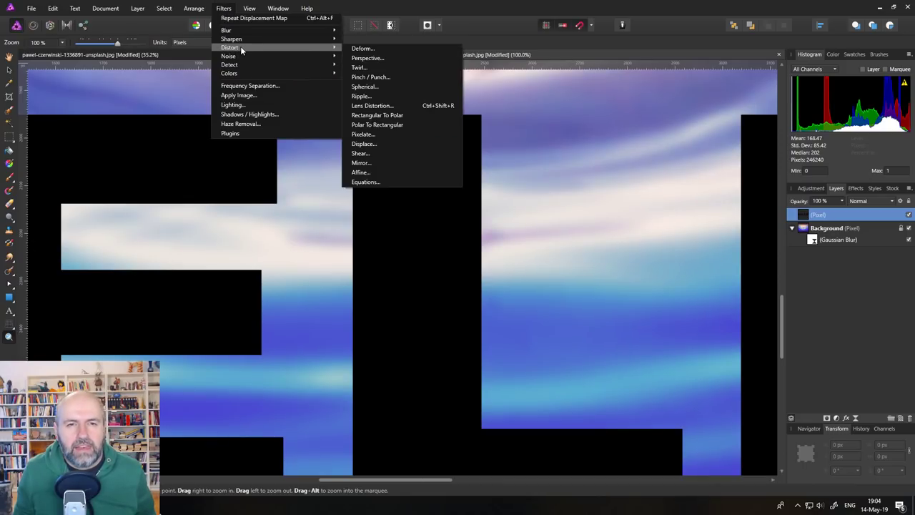
pyautogui.click(377, 144)
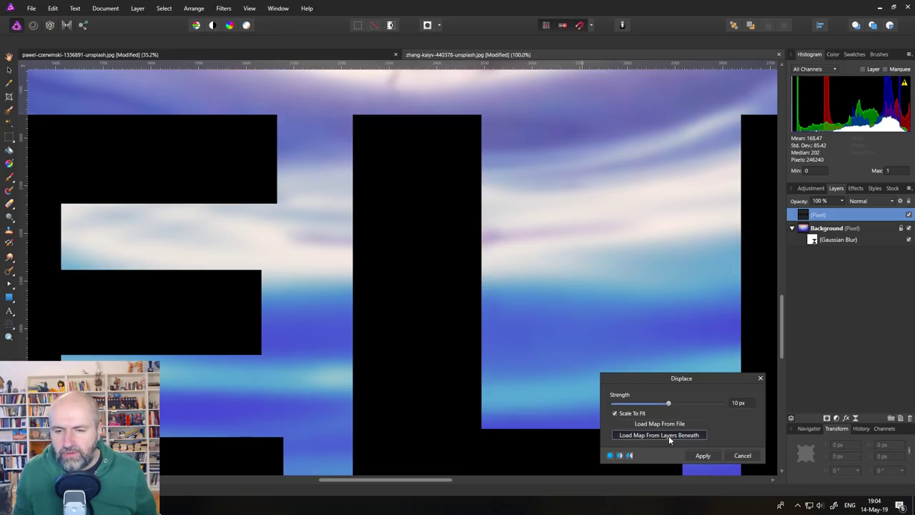
pyautogui.moveTo(670, 403); pyautogui.dragTo(741, 406)
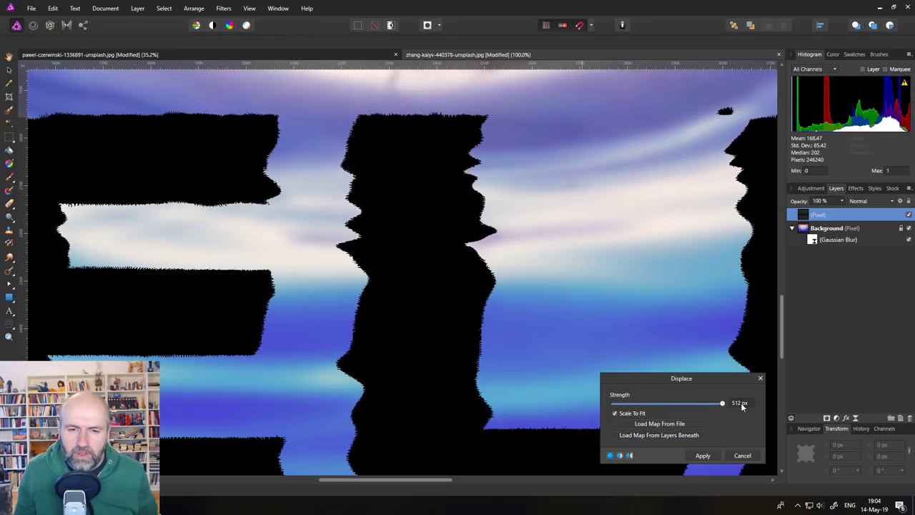
pyautogui.click(743, 456)
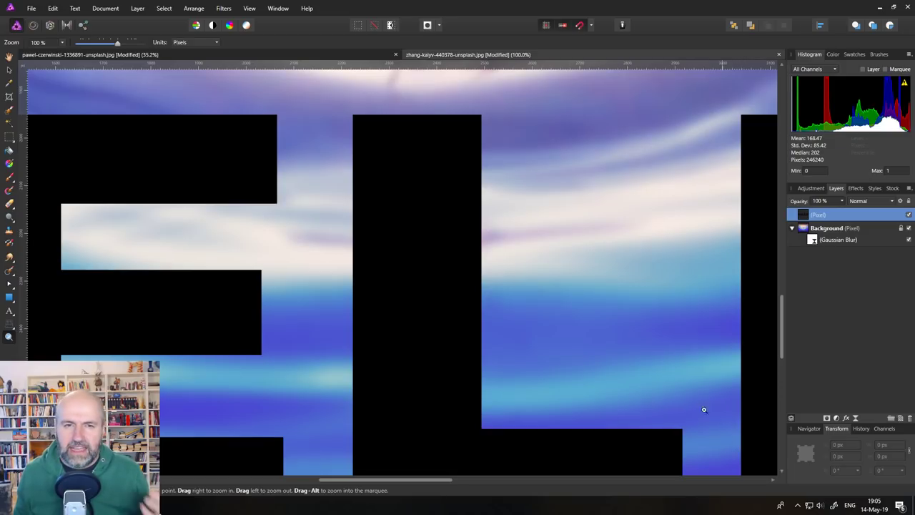
# Step: Convert the document's colour format to RGB (32 bit HDR)
pyautogui.click(105, 7)
pyautogui.moveTo(120, 41)
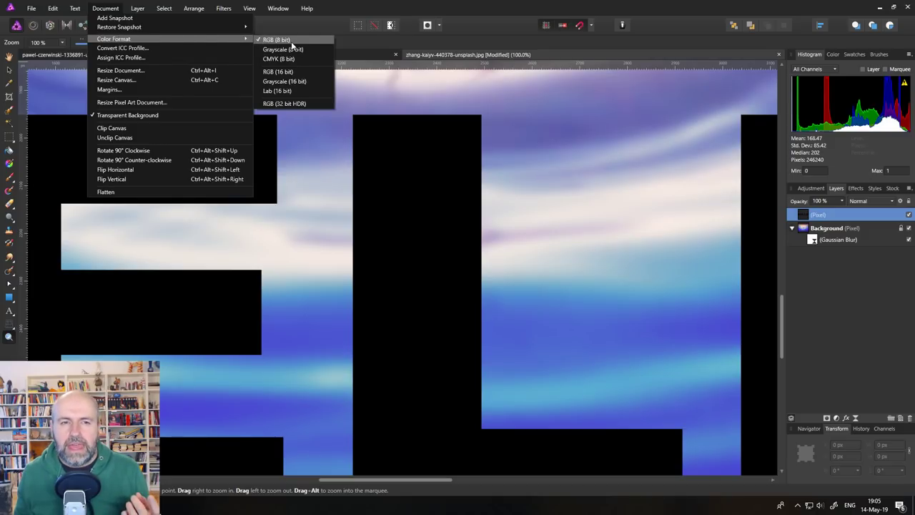
pyautogui.click(296, 104)
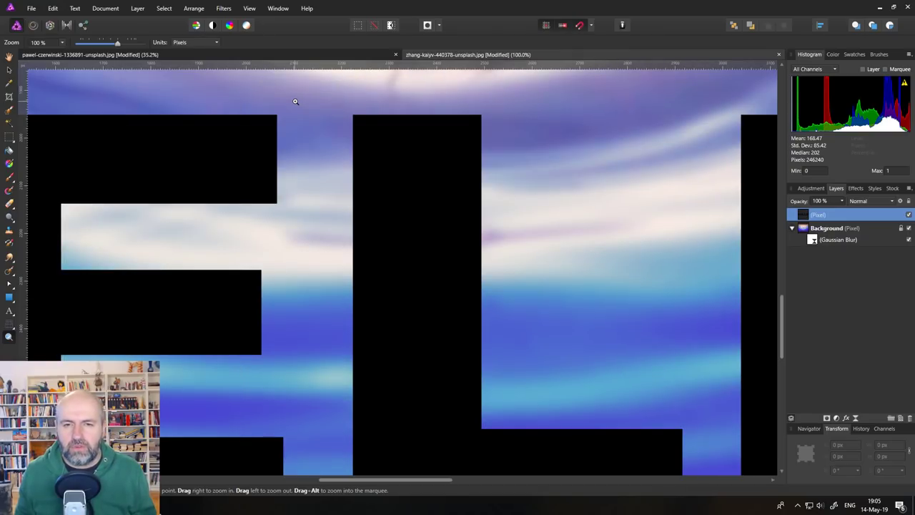
# Step: Test a Displace filter using the layers beneath as map and raised Strength, then cancel it
pyautogui.click(222, 8)
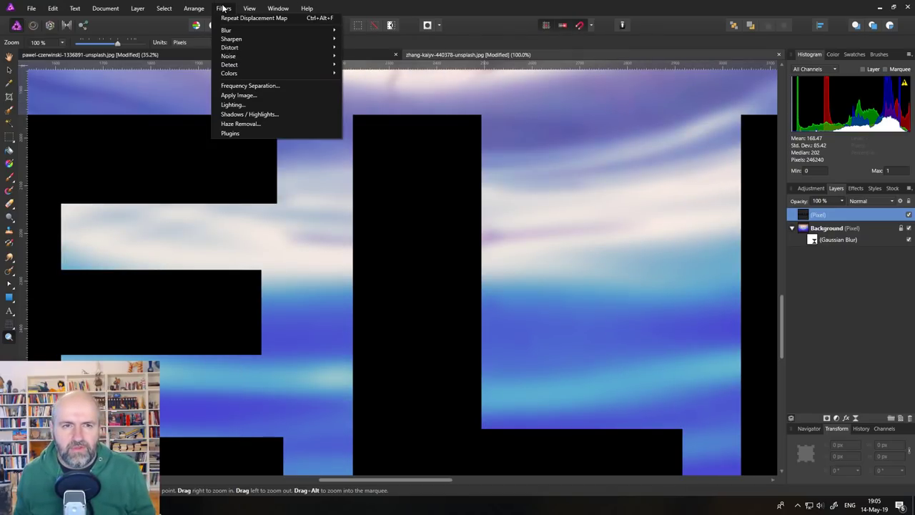
pyautogui.moveTo(237, 47)
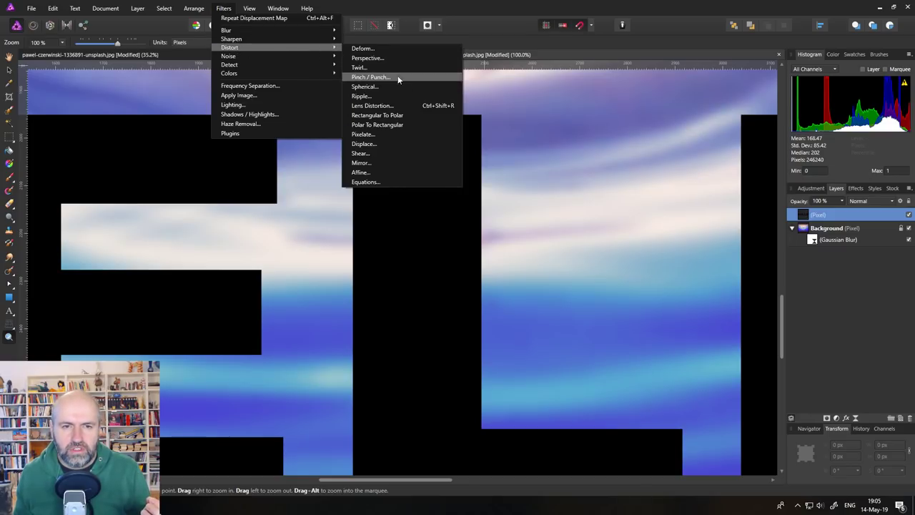
pyautogui.click(394, 145)
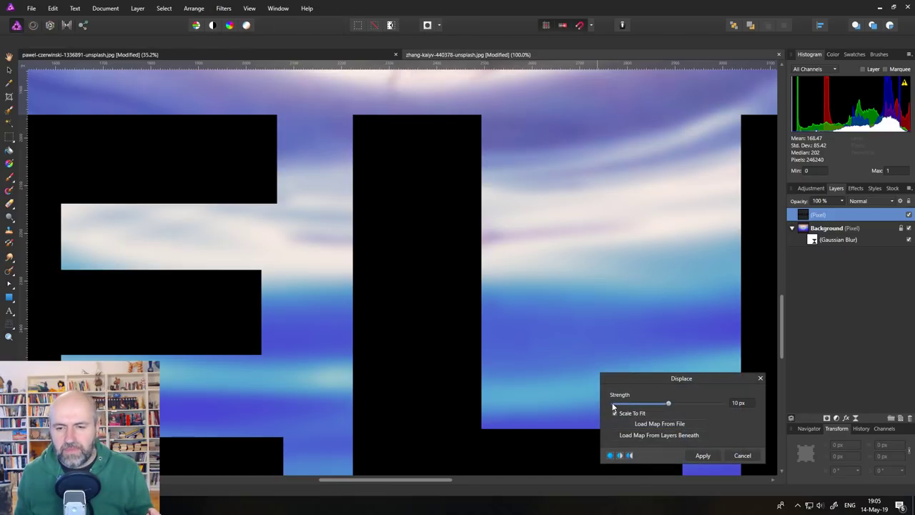
pyautogui.click(645, 434)
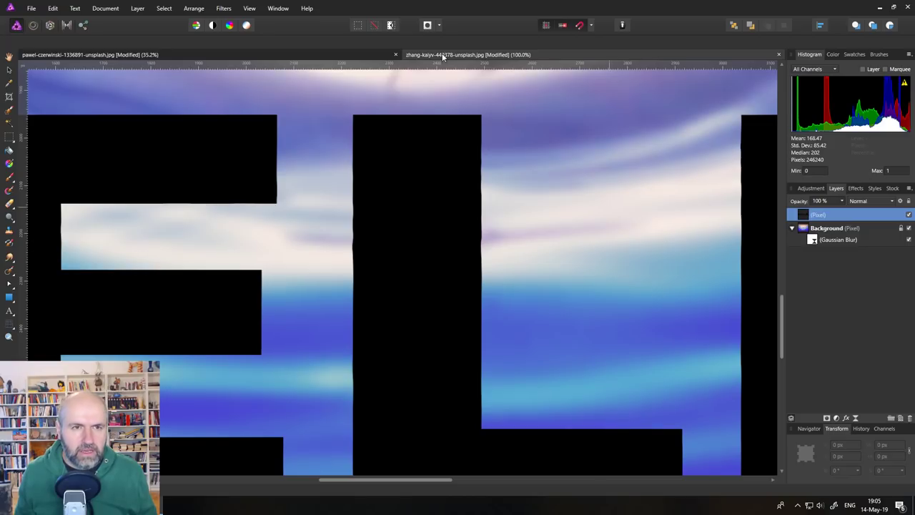
pyautogui.click(224, 8)
pyautogui.click(251, 18)
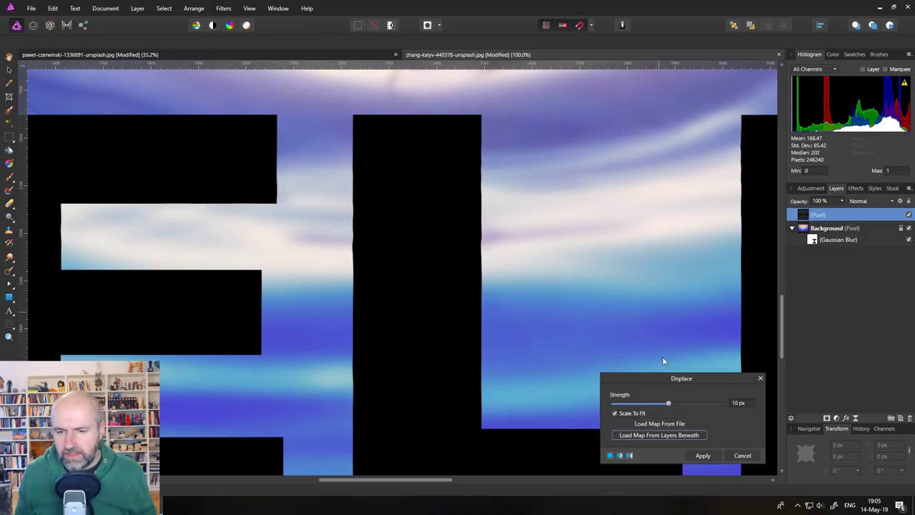
pyautogui.moveTo(668, 403)
pyautogui.mouseDown()
pyautogui.moveTo(708, 402)
pyautogui.moveTo(637, 403)
pyautogui.moveTo(693, 404)
pyautogui.mouseUp()
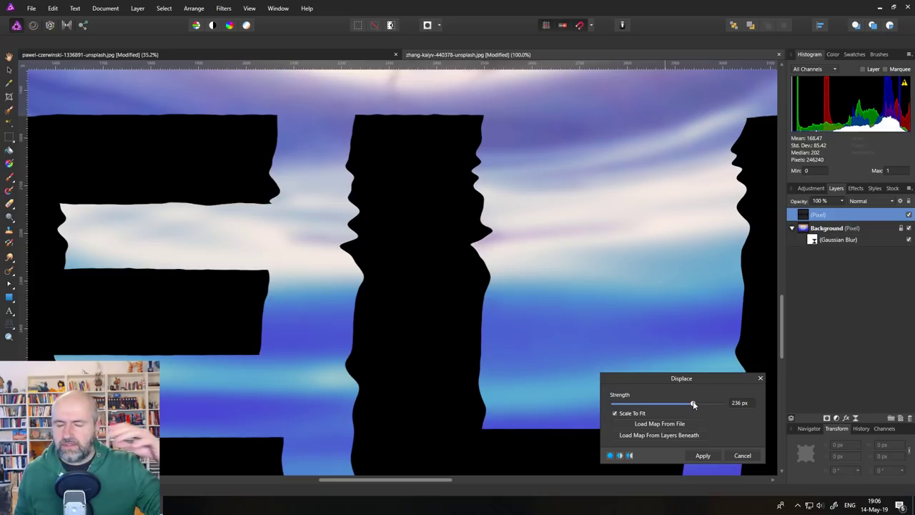
pyautogui.click(742, 456)
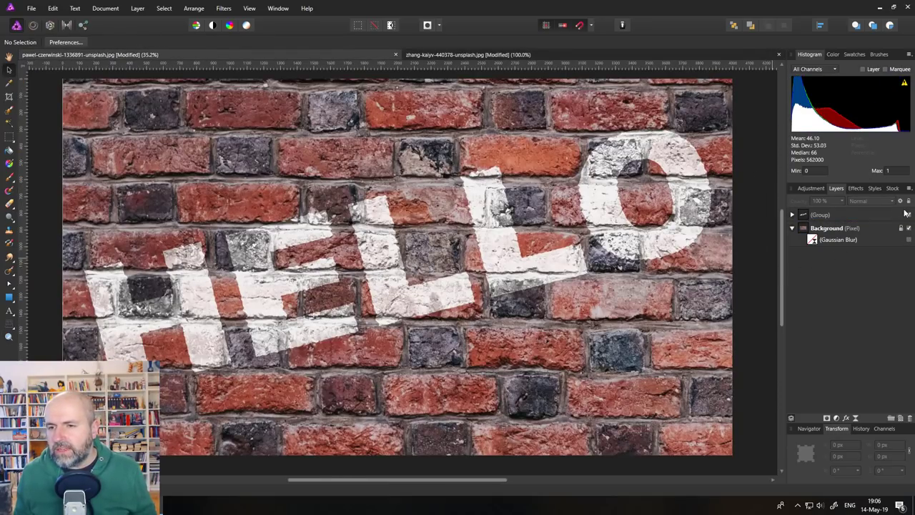
# Step: Delete the HELLO group and the Gaussian Blur layer, leaving only the brick Background
pyautogui.click(836, 214)
pyautogui.click(909, 417)
pyautogui.click(829, 227)
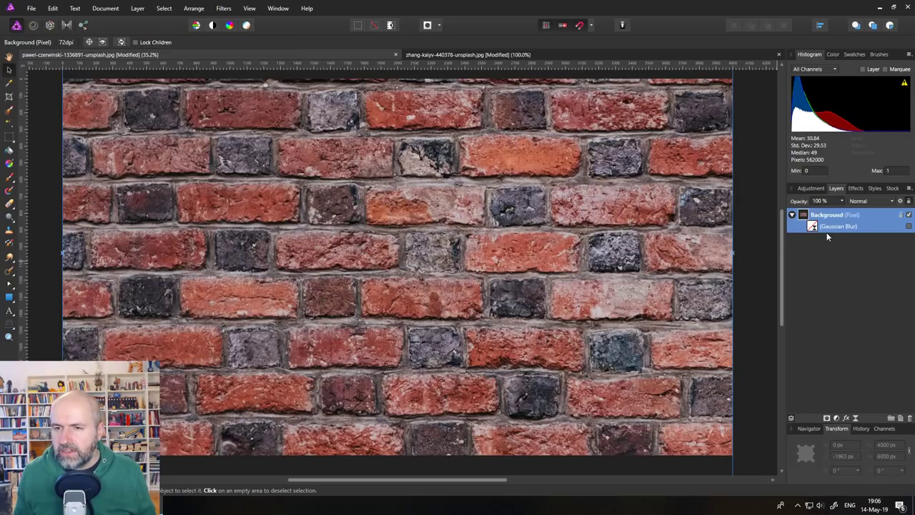
pyautogui.click(910, 418)
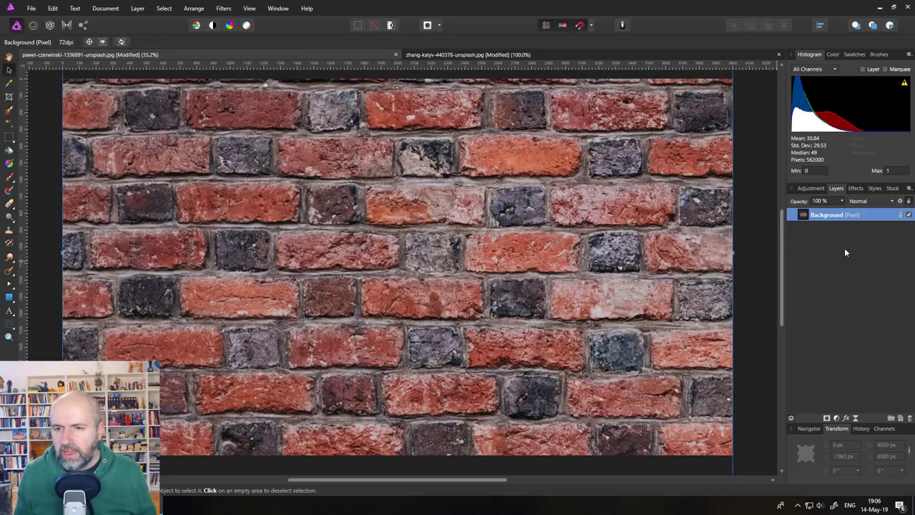
# Step: Check that the document colour format is still RGB (32 bit HDR)
pyautogui.click(106, 8)
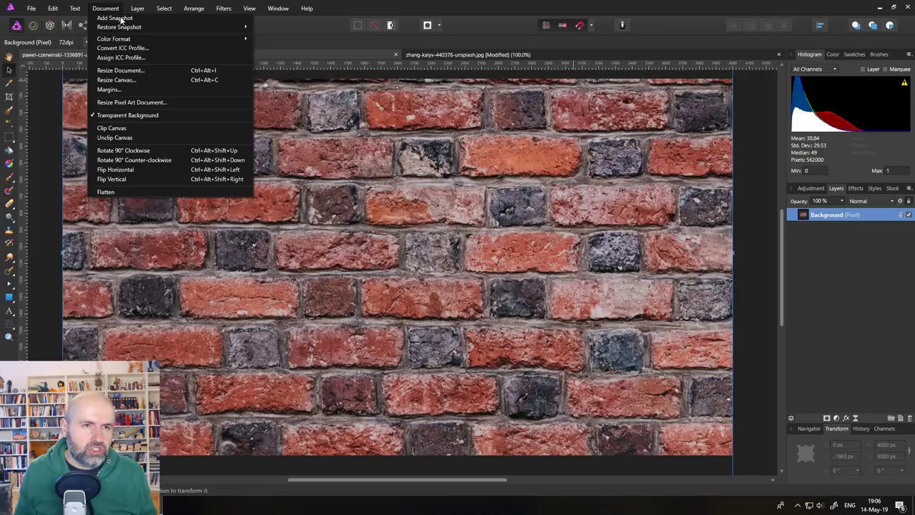
pyautogui.moveTo(140, 39)
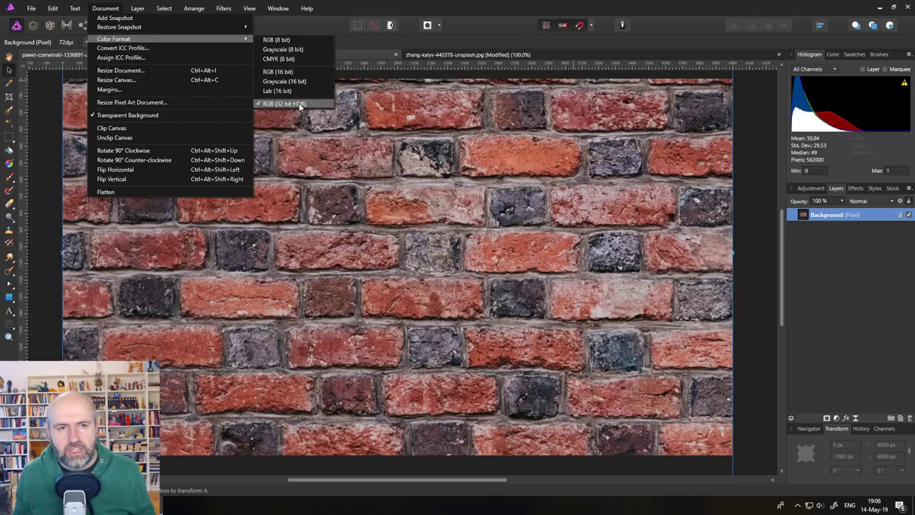
pyautogui.click(356, 54)
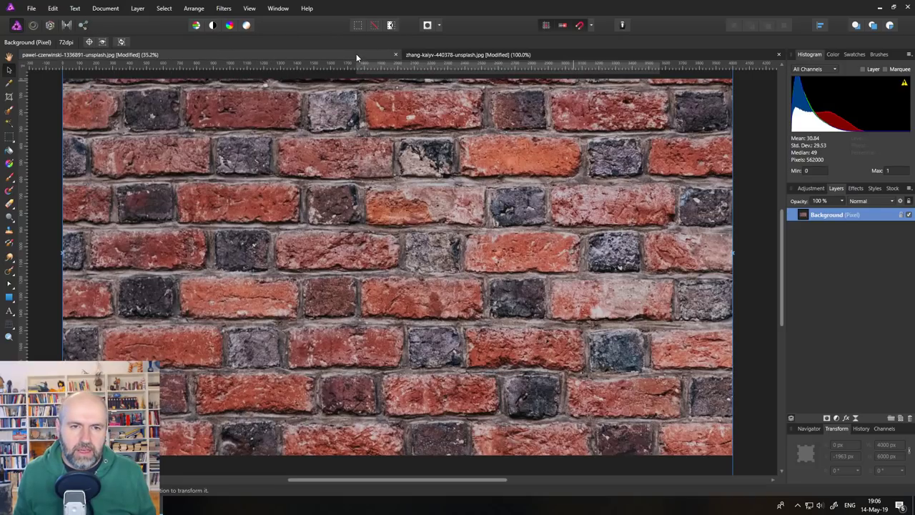
# Step: Create a large white artistic text 'HELLO' on the brick wall
pyautogui.click(8, 311)
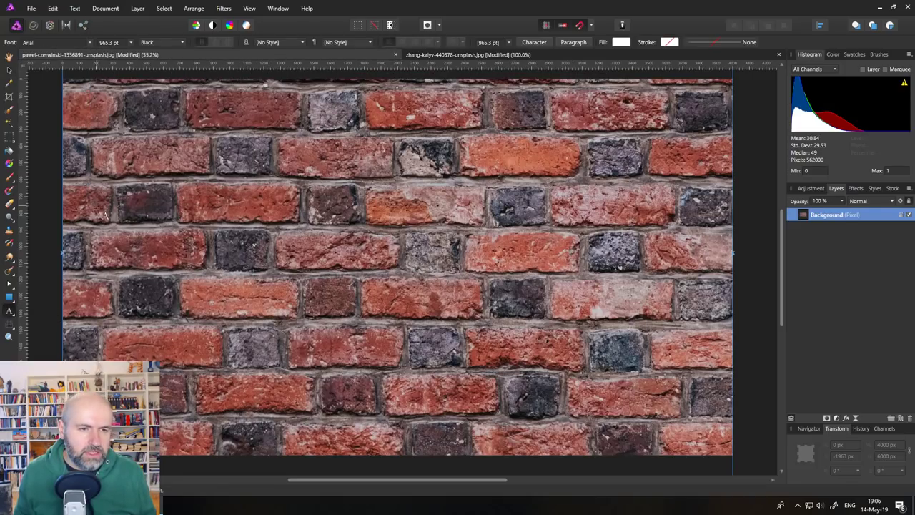
pyautogui.moveTo(104, 214); pyautogui.dragTo(205, 344)
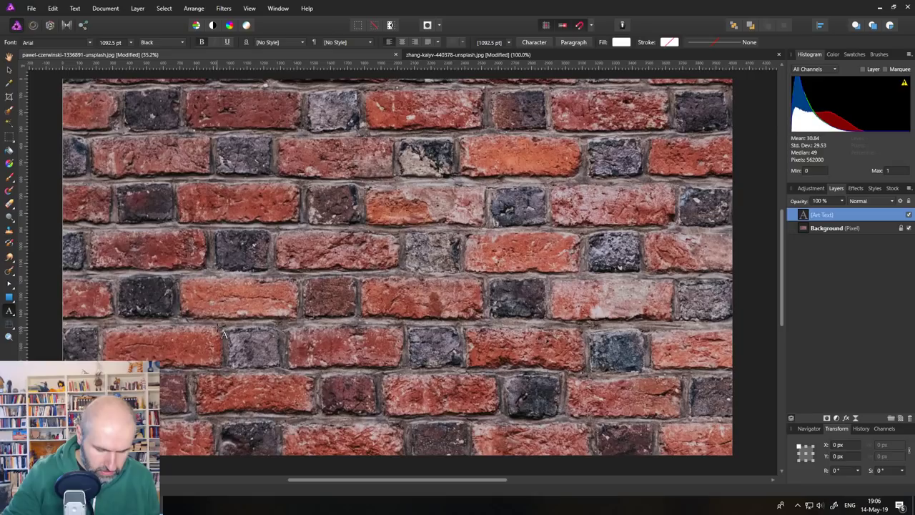
pyautogui.write('HELLO')
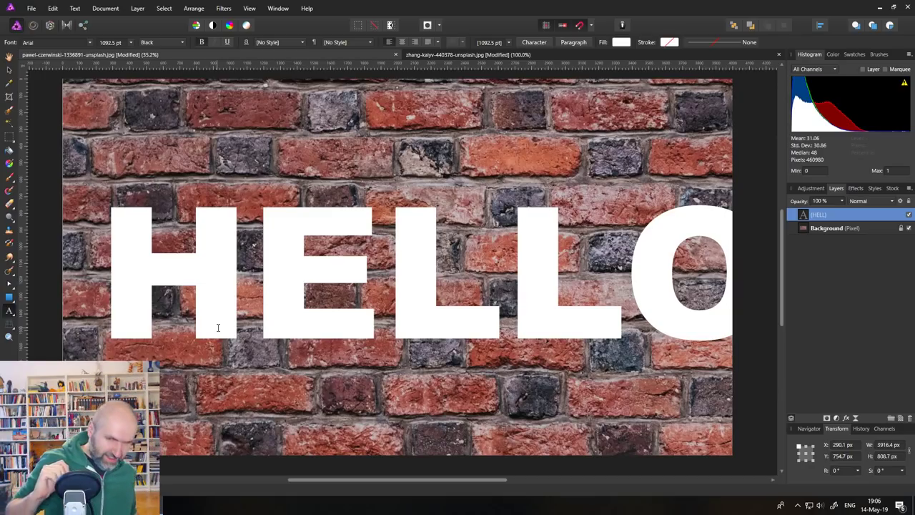
pyautogui.press('Escape')
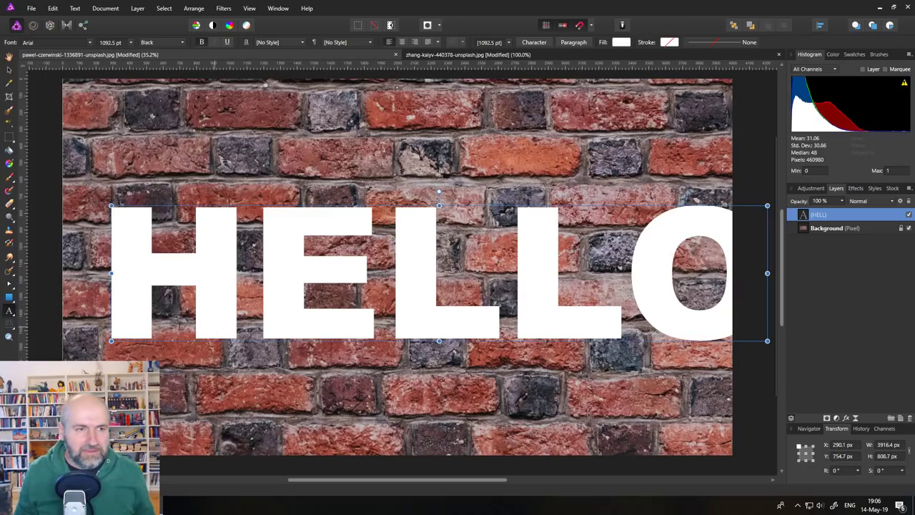
# Step: Rotate HELLO to about 19.6°, scale it slightly down, and position it diagonally across the wall
pyautogui.click(9, 70)
pyautogui.moveTo(317, 247); pyautogui.dragTo(283, 258)
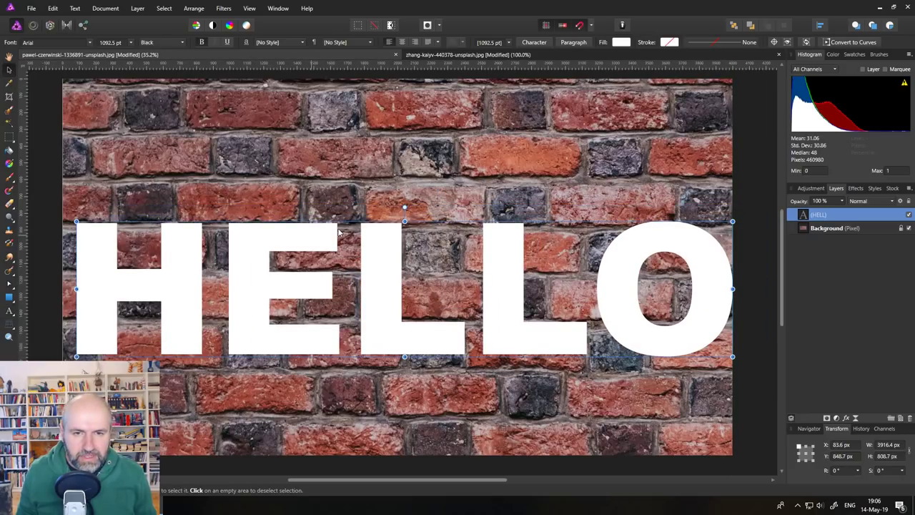
pyautogui.moveTo(404, 205); pyautogui.dragTo(361, 215)
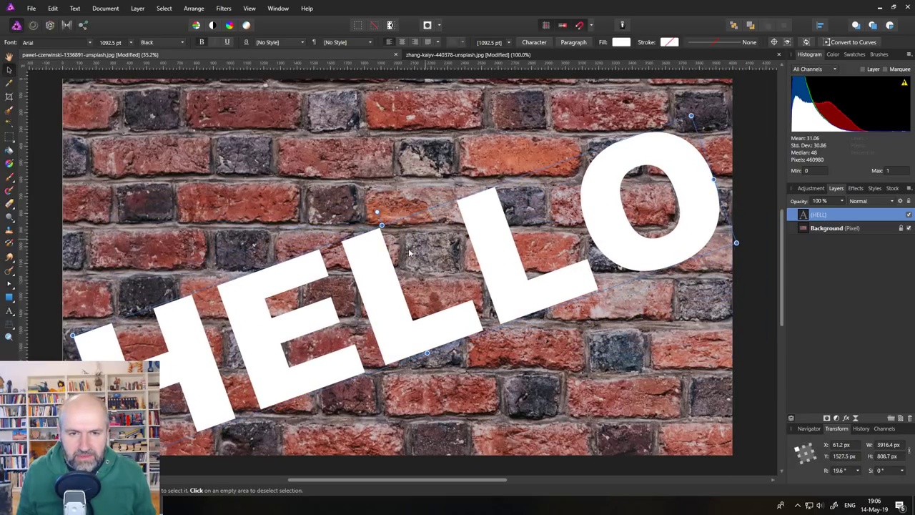
pyautogui.moveTo(394, 271); pyautogui.dragTo(387, 241)
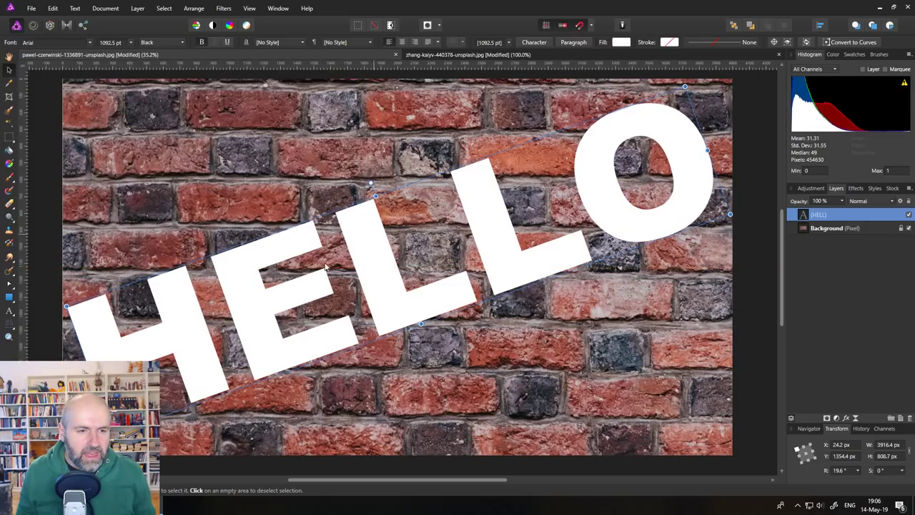
pyautogui.moveTo(375, 195); pyautogui.dragTo(379, 206)
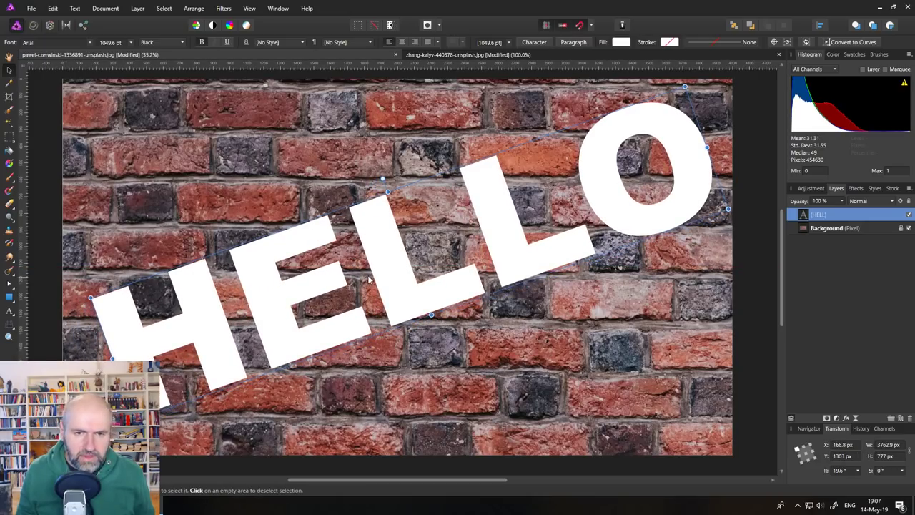
pyautogui.moveTo(374, 281); pyautogui.dragTo(375, 284)
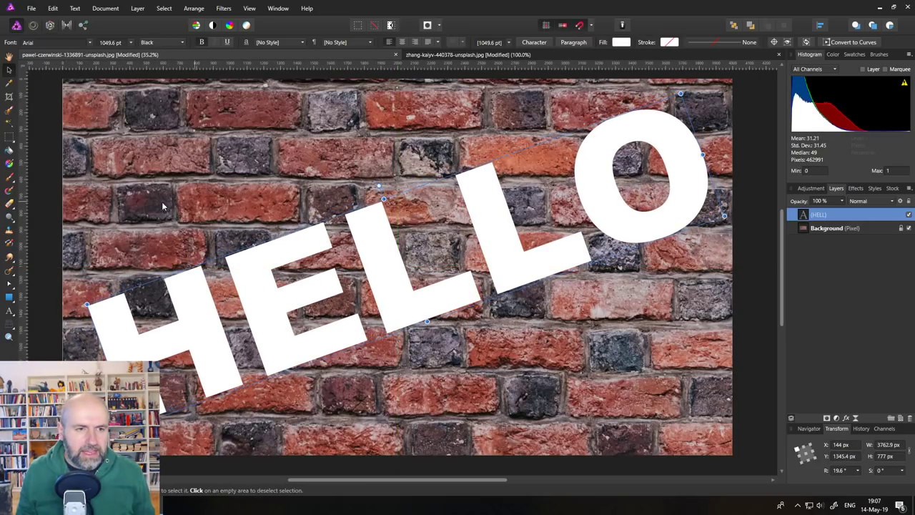
pyautogui.click(50, 210)
# Step: Add a live Gaussian Blur of about 2.1 px with Preserve Alpha to the brick Background layer
pyautogui.click(839, 231)
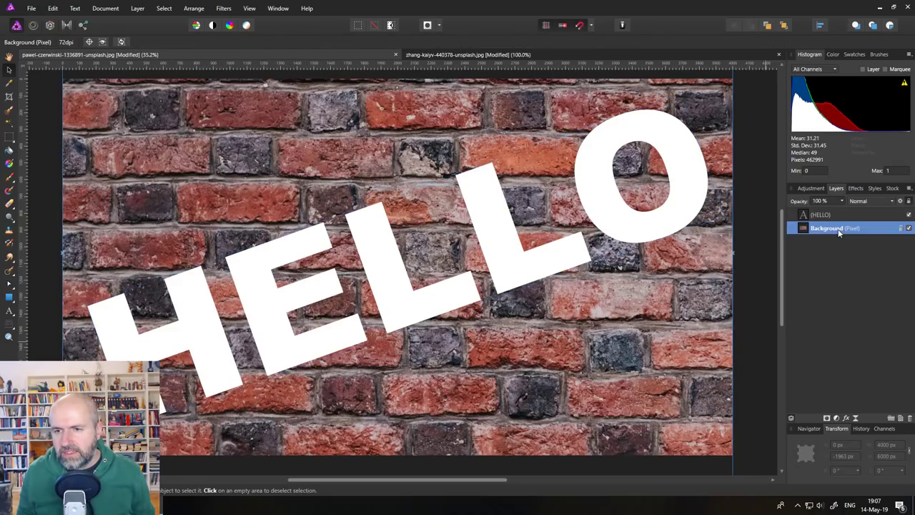
pyautogui.click(855, 418)
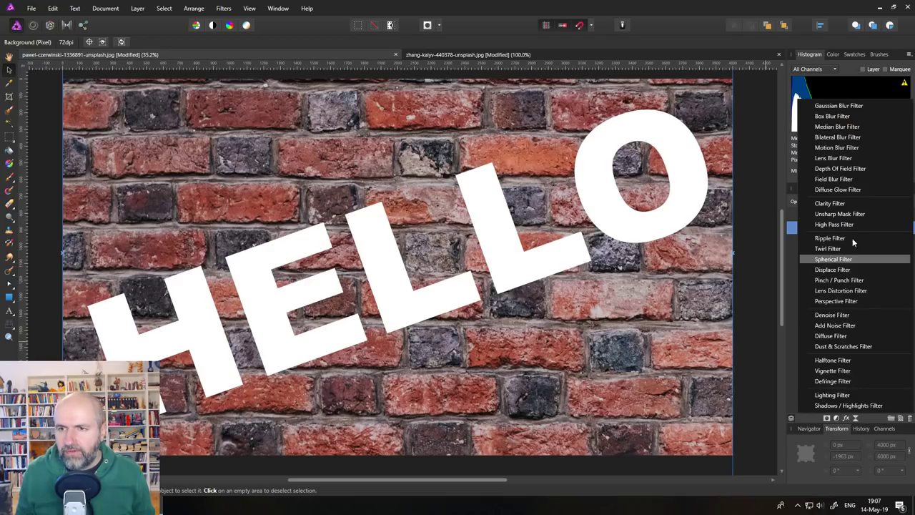
pyautogui.click(847, 106)
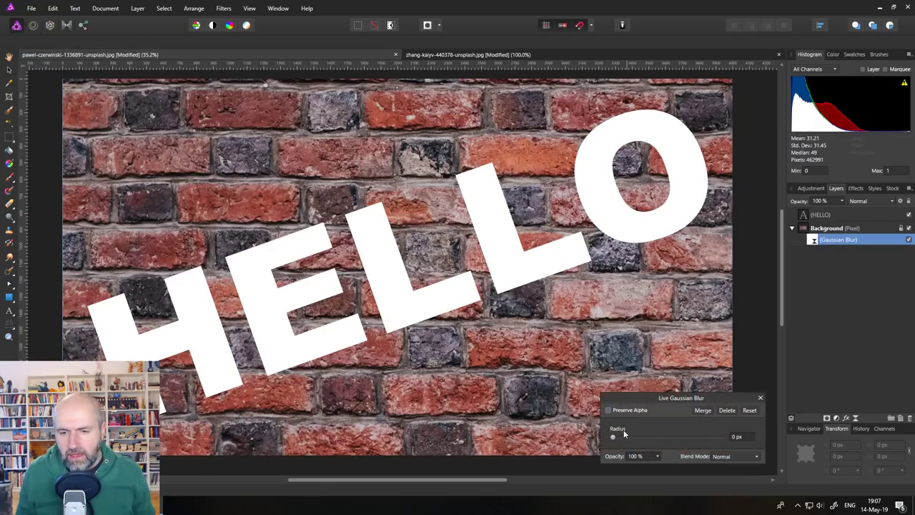
pyautogui.click(608, 410)
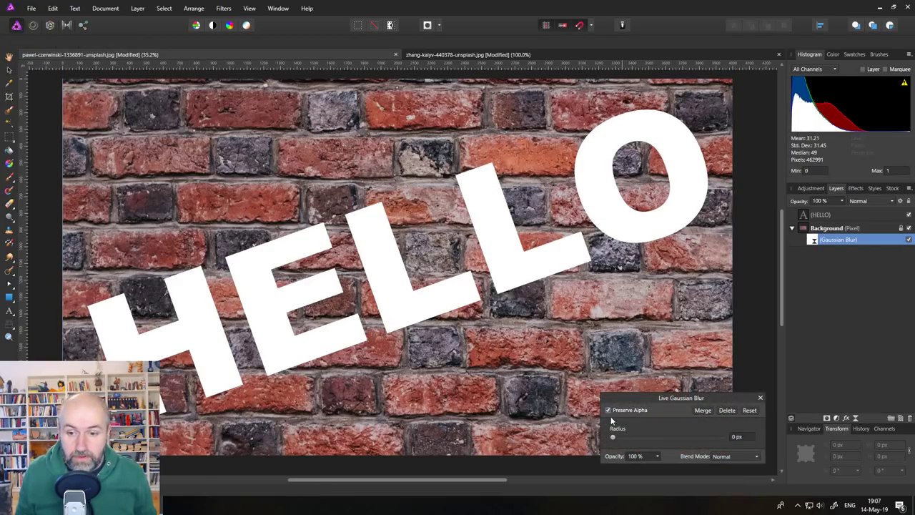
pyautogui.moveTo(613, 437); pyautogui.dragTo(640, 439)
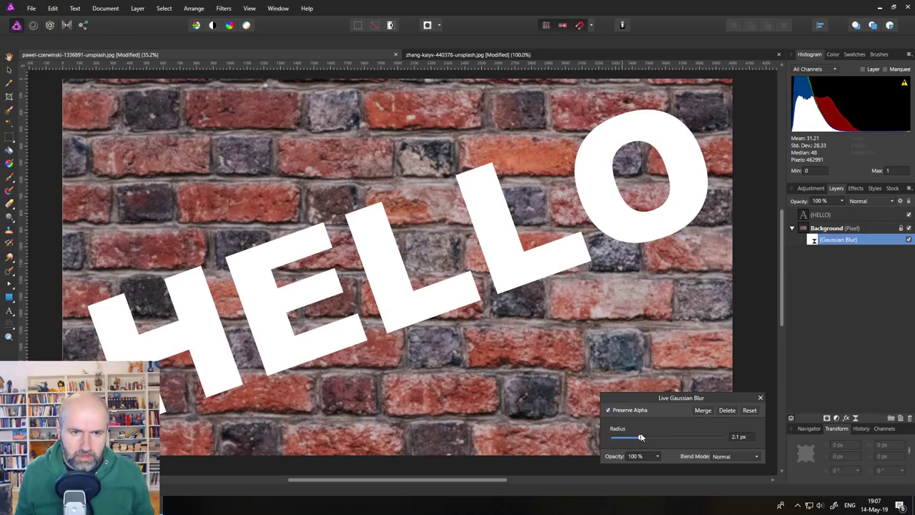
pyautogui.click(760, 398)
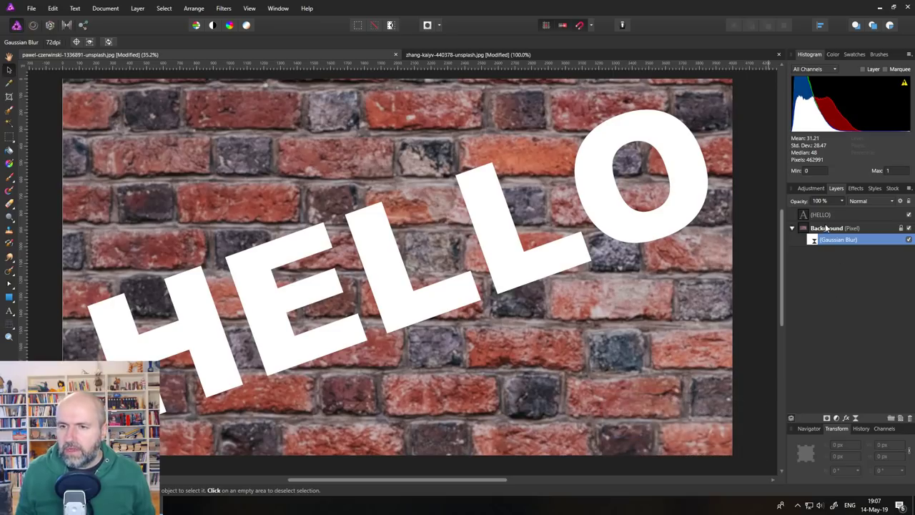
# Step: Preview a Displace on the HELLO layer using the layers beneath as map, then cancel it
pyautogui.click(804, 215)
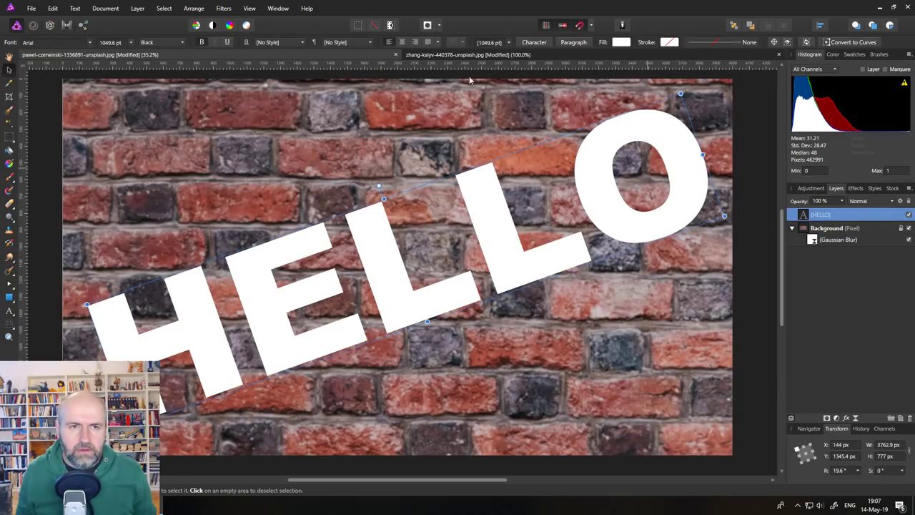
pyautogui.click(222, 9)
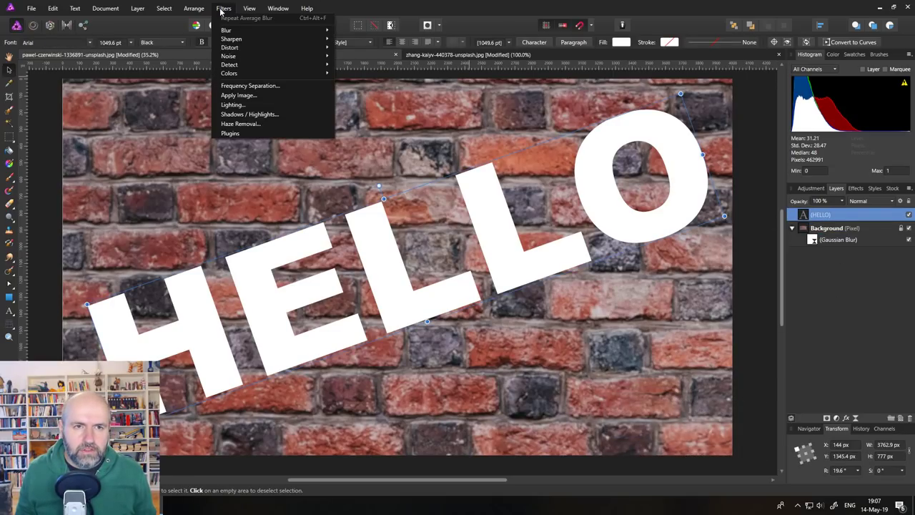
pyautogui.moveTo(236, 48)
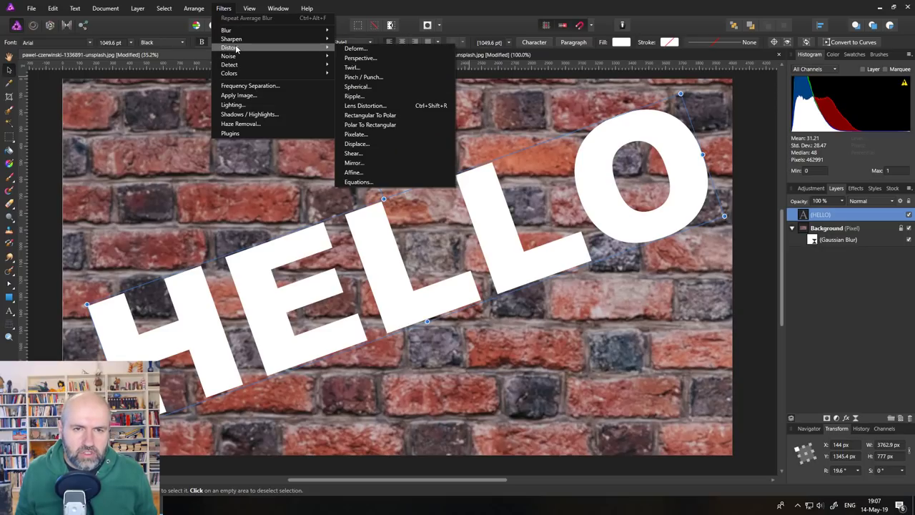
pyautogui.click(373, 143)
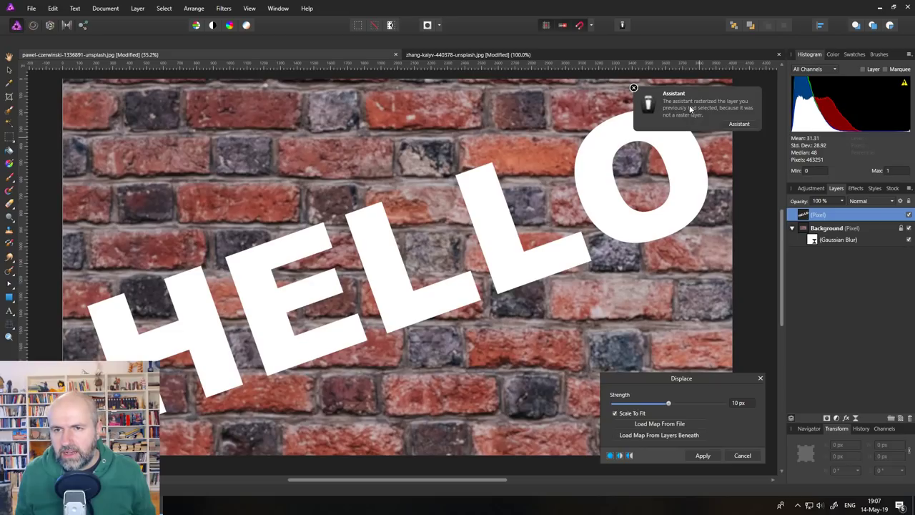
pyautogui.click(691, 435)
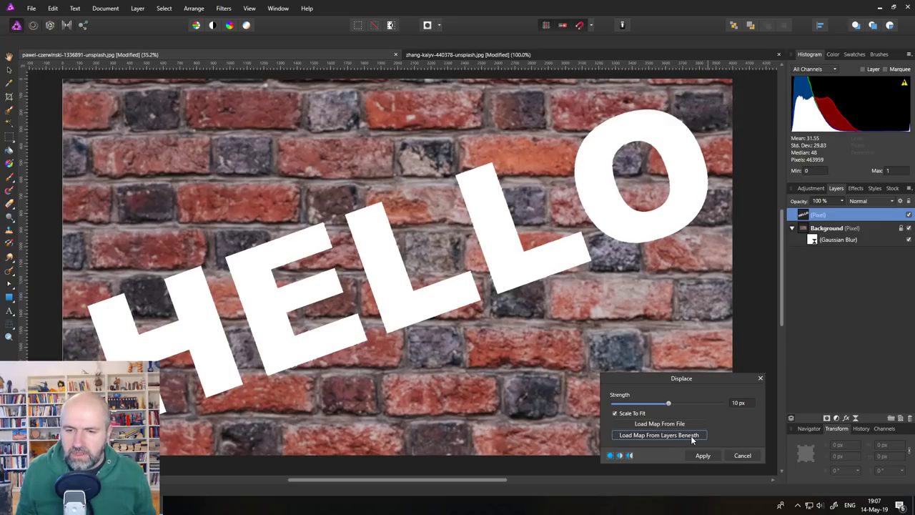
pyautogui.moveTo(667, 382); pyautogui.dragTo(649, 392)
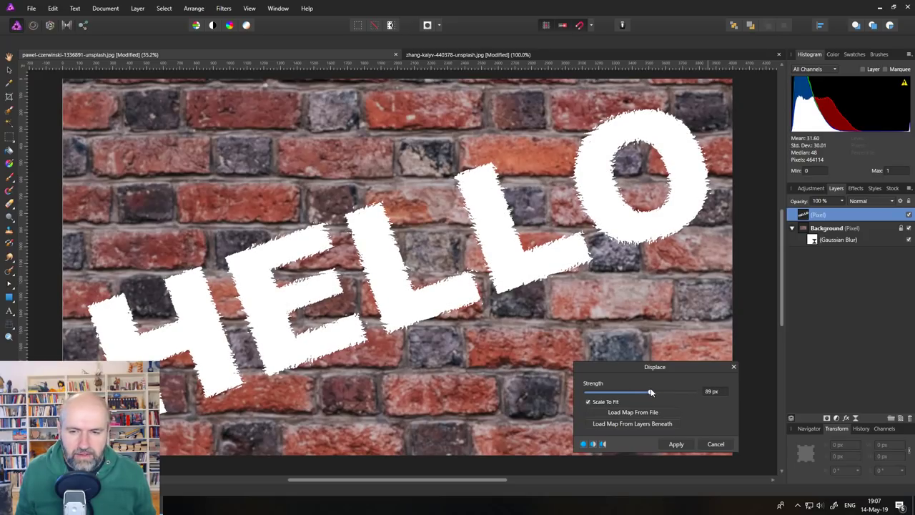
pyautogui.click(715, 444)
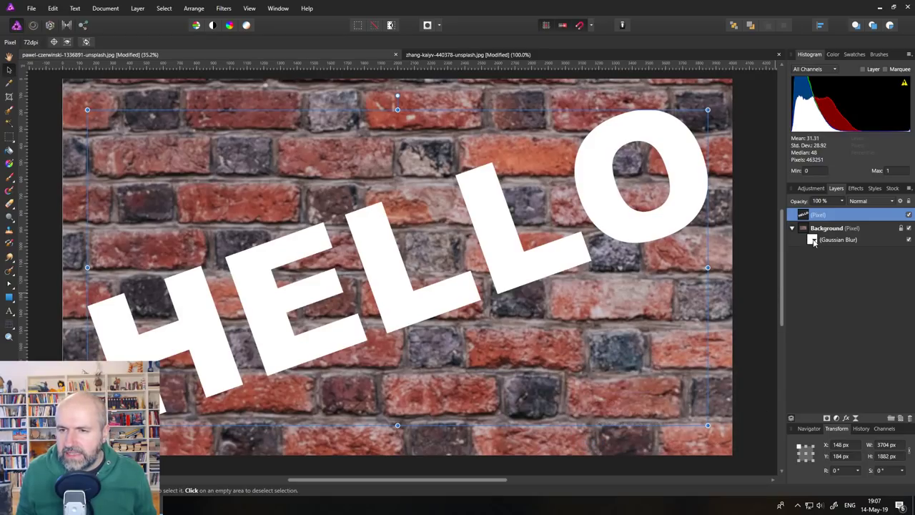
# Step: Raise the background's live Gaussian Blur radius to 4.8 px
pyautogui.doubleClick(813, 240)
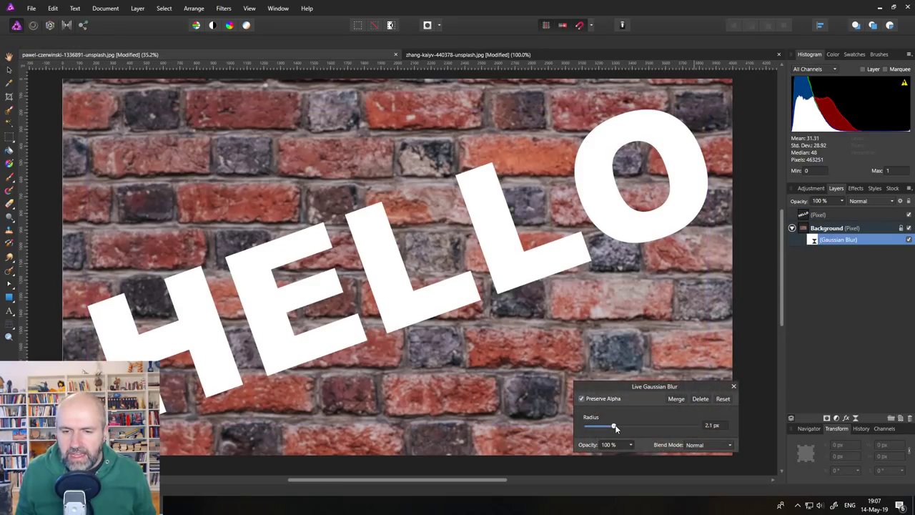
pyautogui.moveTo(616, 425); pyautogui.dragTo(619, 425)
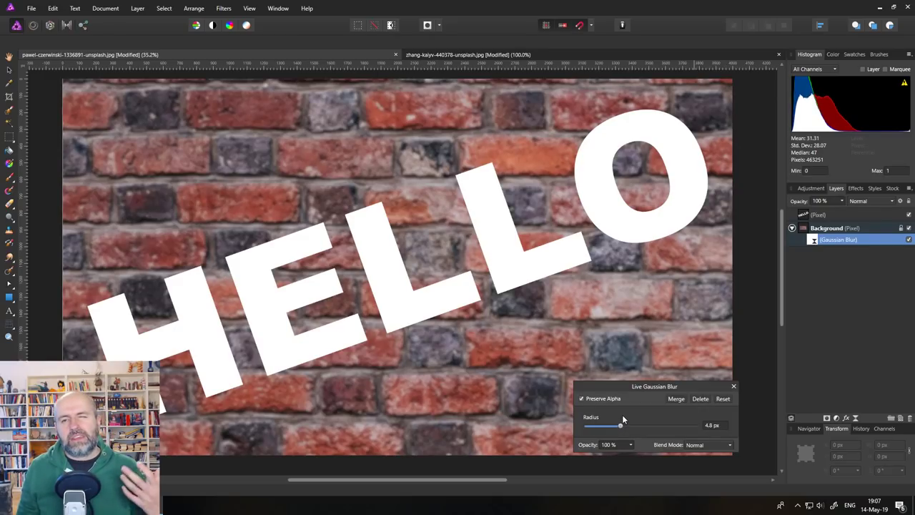
pyautogui.click(733, 386)
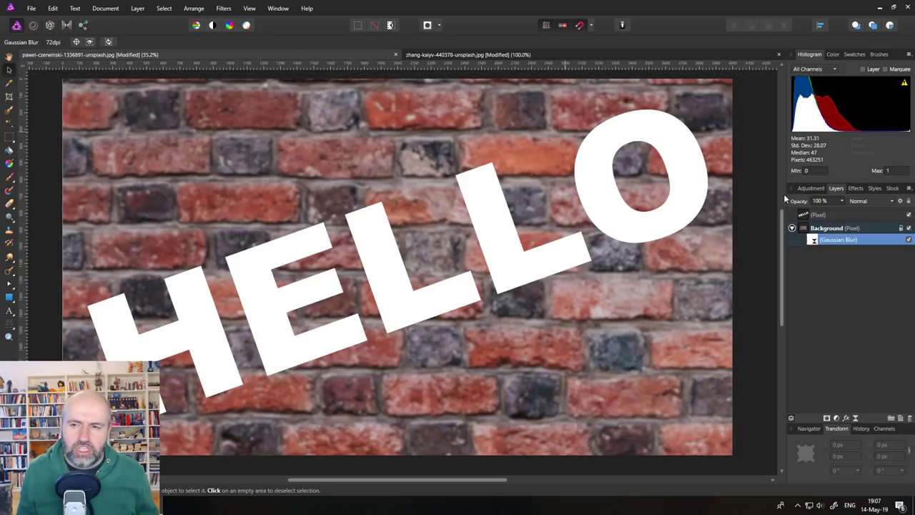
# Step: Apply a Displace filter of 53.4 px strength to the HELLO pixel layer
pyautogui.click(805, 214)
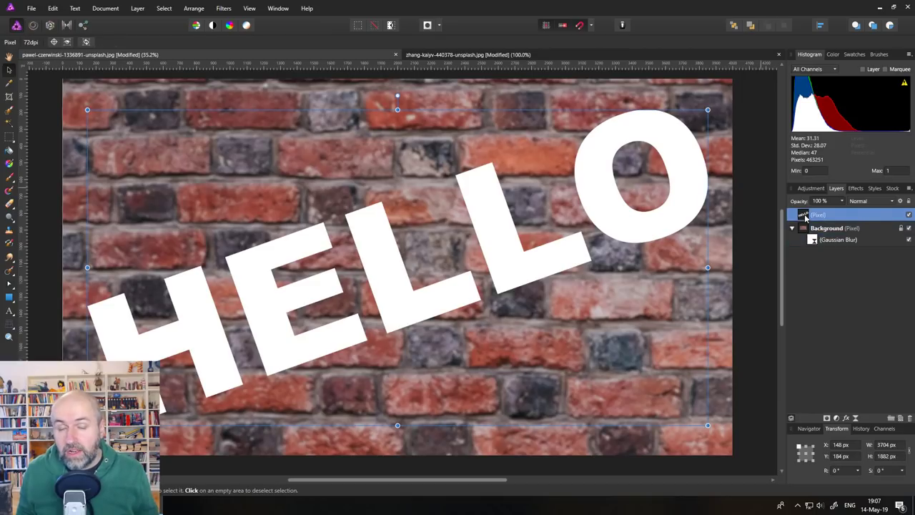
pyautogui.click(223, 8)
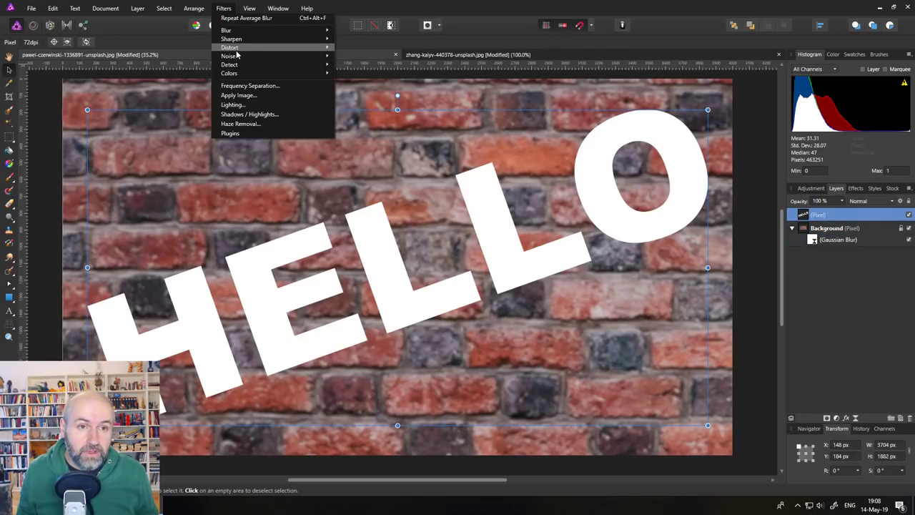
pyautogui.moveTo(238, 50)
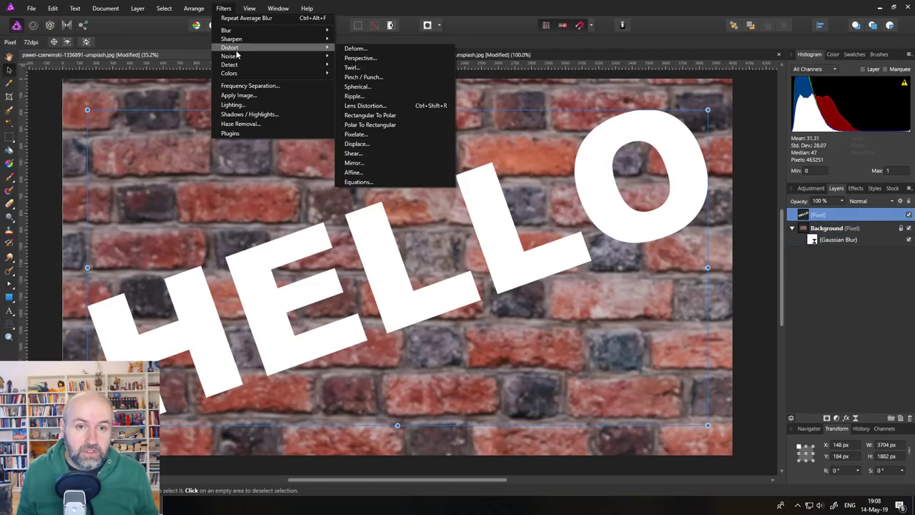
pyautogui.click(366, 146)
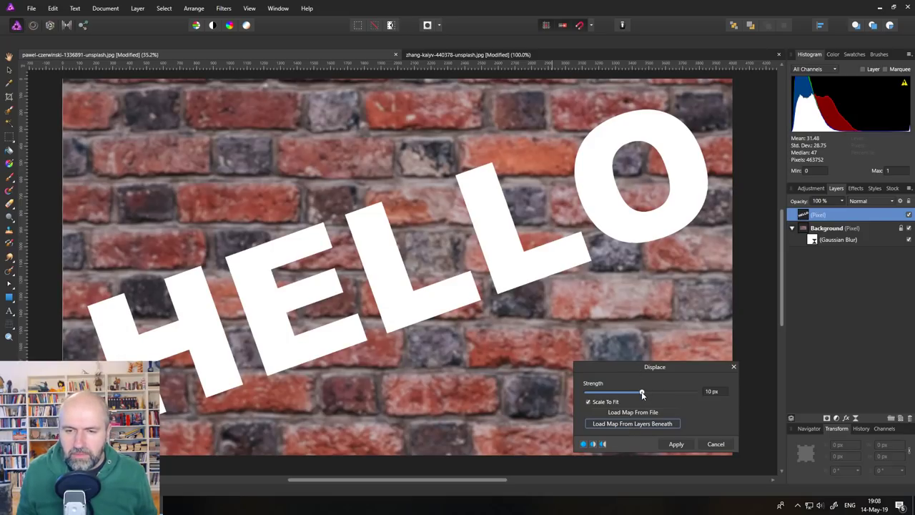
pyautogui.moveTo(642, 395)
pyautogui.mouseDown()
pyautogui.moveTo(632, 393)
pyautogui.moveTo(646, 389)
pyautogui.mouseUp()
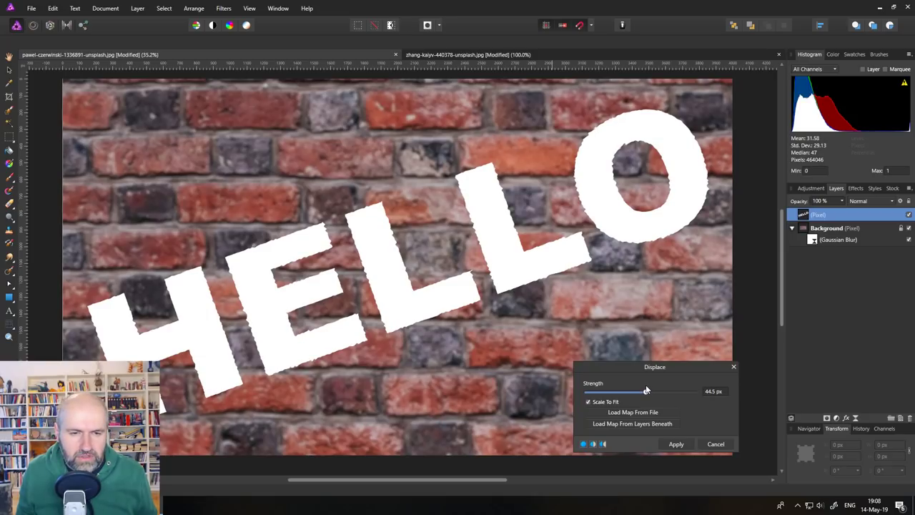
pyautogui.moveTo(645, 390); pyautogui.dragTo(648, 390)
pyautogui.click(675, 444)
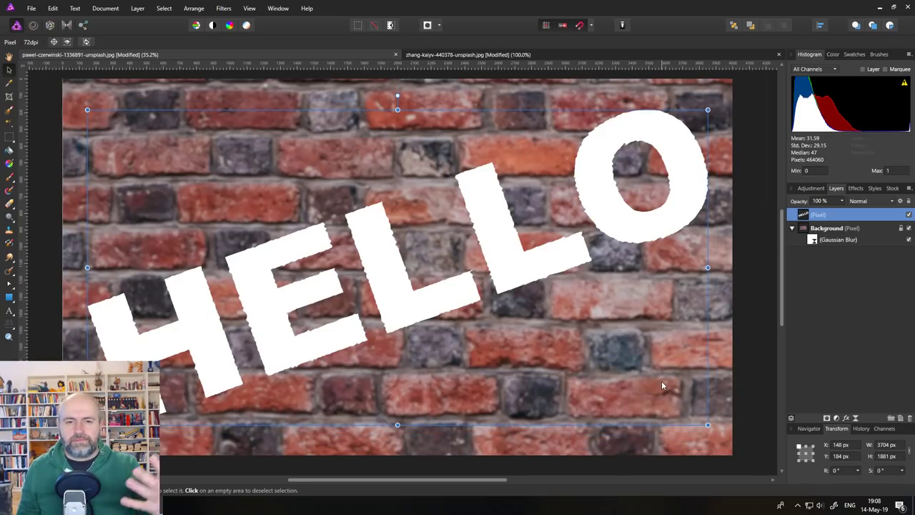
pyautogui.click(909, 240)
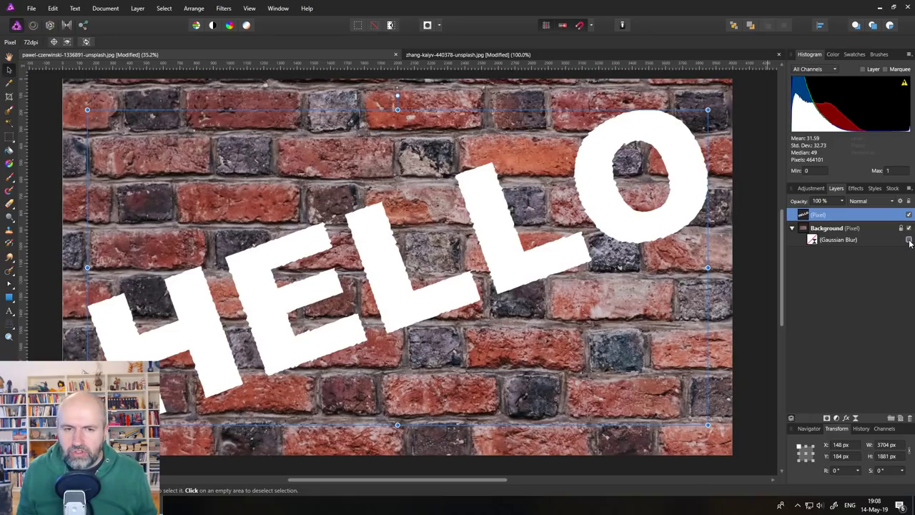
pyautogui.click(752, 316)
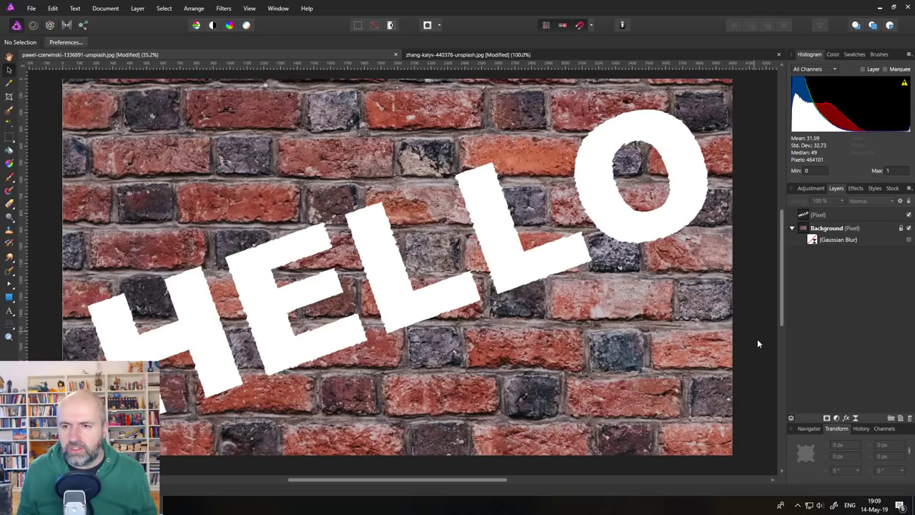
# Step: Open Blend Ranges for the HELLO layer and pull down the Underlying Composition curve
pyautogui.click(804, 216)
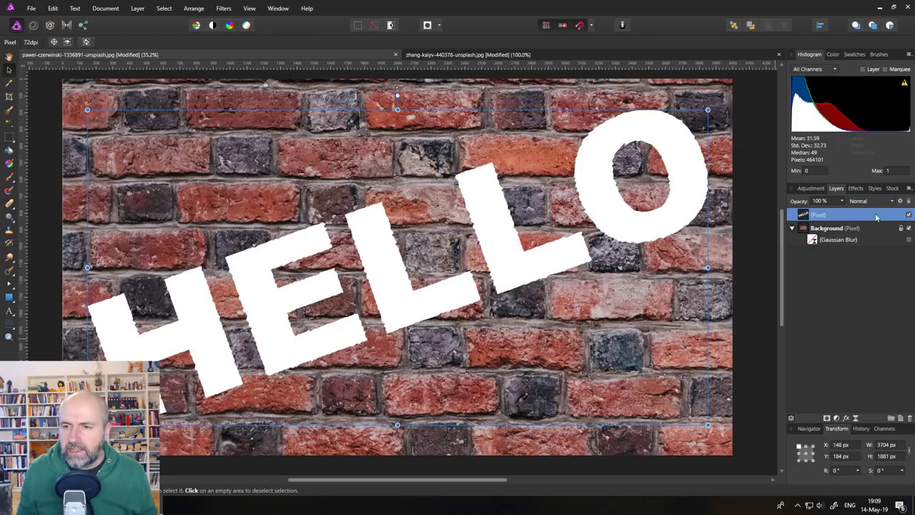
pyautogui.click(901, 202)
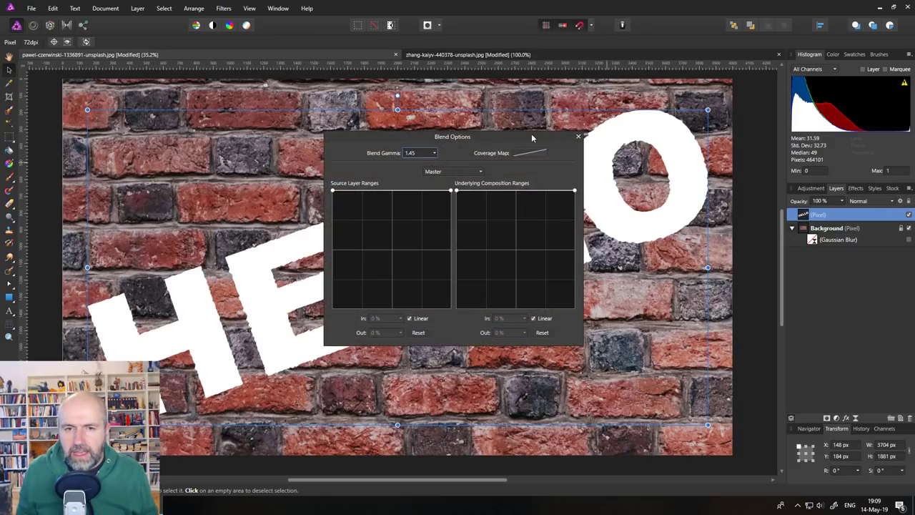
pyautogui.moveTo(484, 140); pyautogui.dragTo(630, 208)
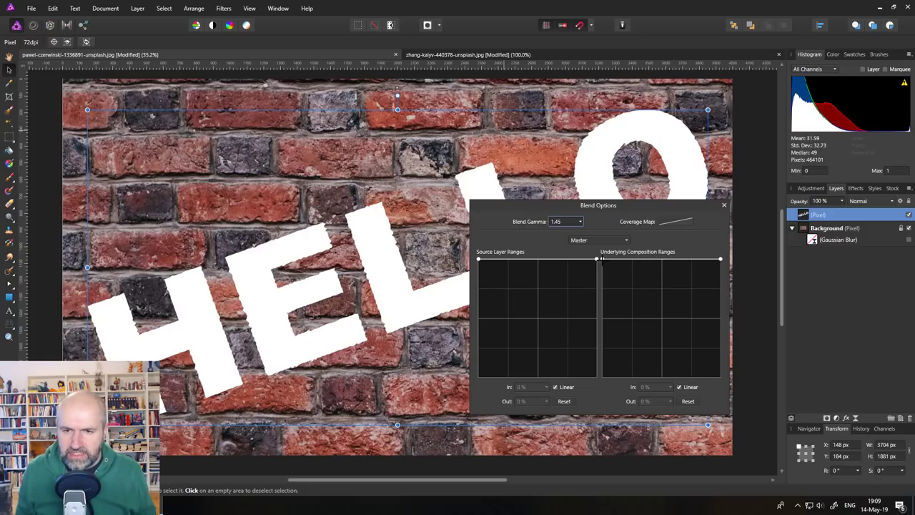
pyautogui.moveTo(602, 259); pyautogui.dragTo(596, 385)
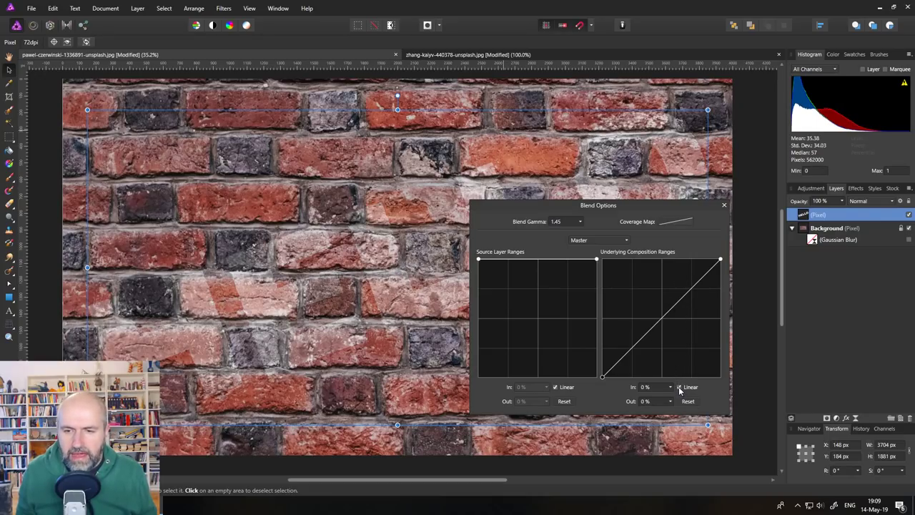
# Step: Shape the underlying curve with adjusted points until brick texture shows through the letters
pyautogui.click(641, 338)
pyautogui.moveTo(641, 339); pyautogui.dragTo(618, 299)
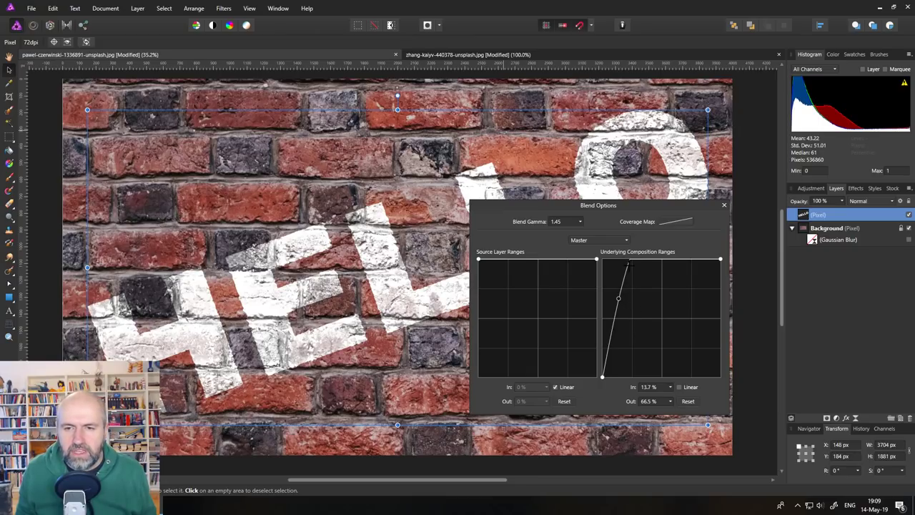
pyautogui.moveTo(628, 264); pyautogui.dragTo(636, 266)
pyautogui.press('Delete')
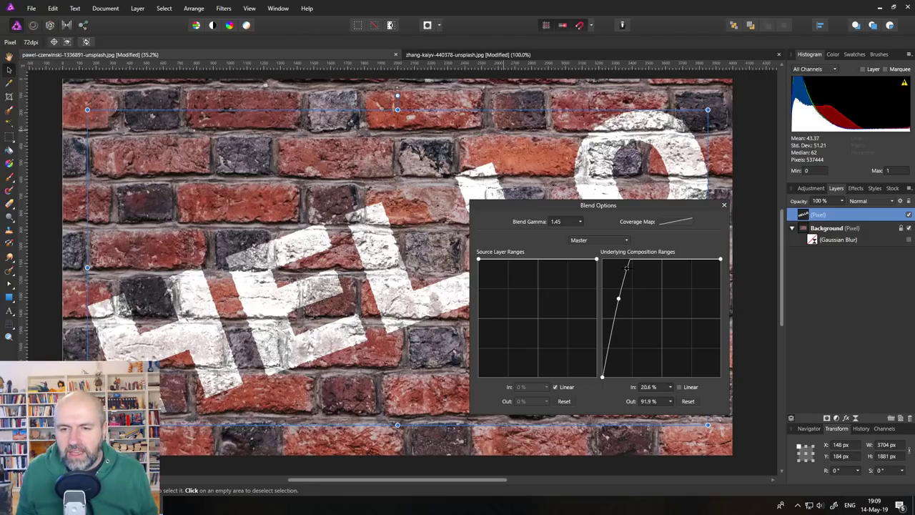
pyautogui.moveTo(627, 267); pyautogui.dragTo(633, 281)
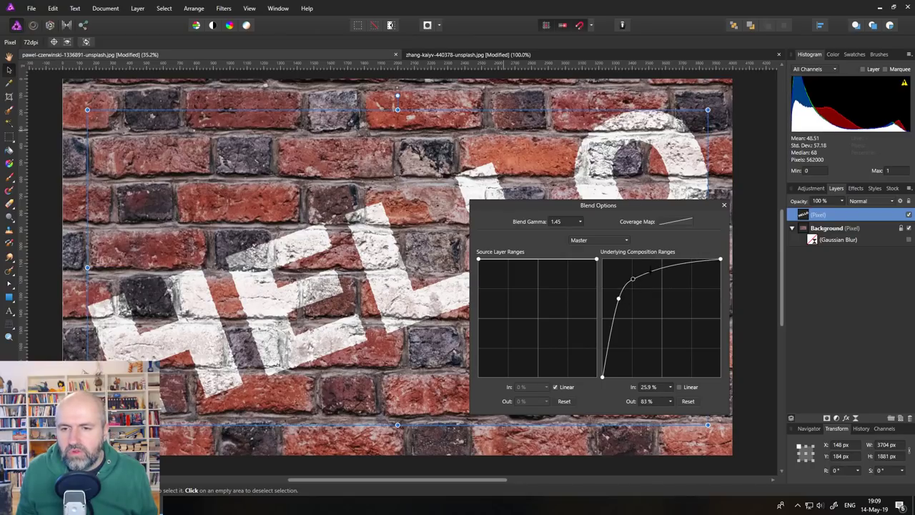
pyautogui.moveTo(548, 206); pyautogui.dragTo(624, 220)
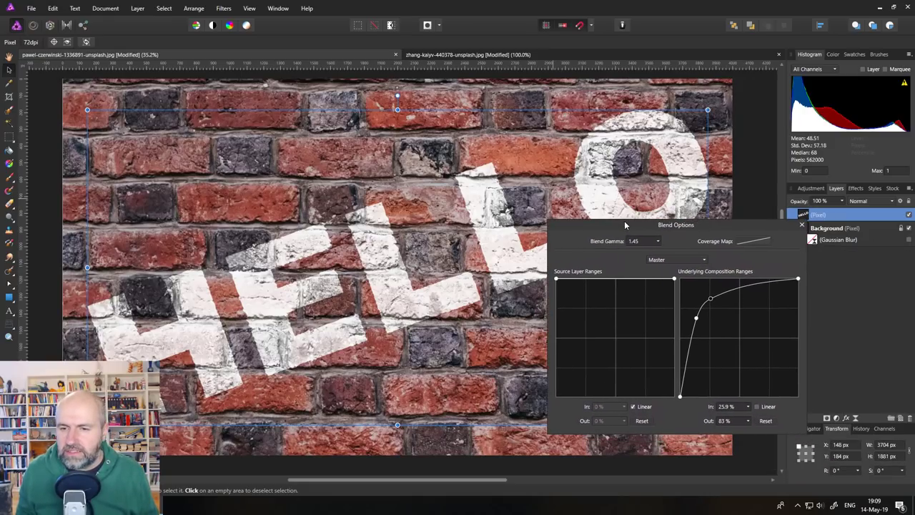
# Step: Duplicate the brick Background layer and remove the Gaussian Blur from the copy
pyautogui.click(802, 226)
pyautogui.click(802, 229)
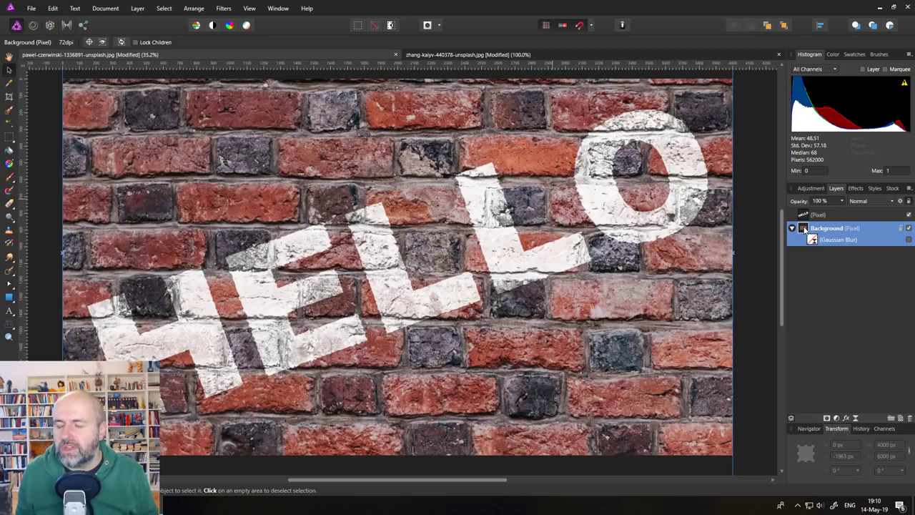
pyautogui.rightClick(804, 229)
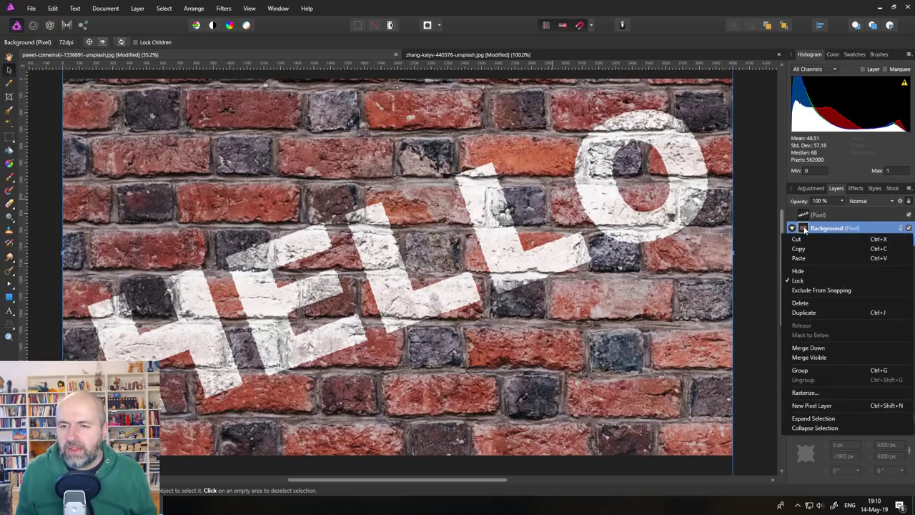
pyautogui.click(805, 313)
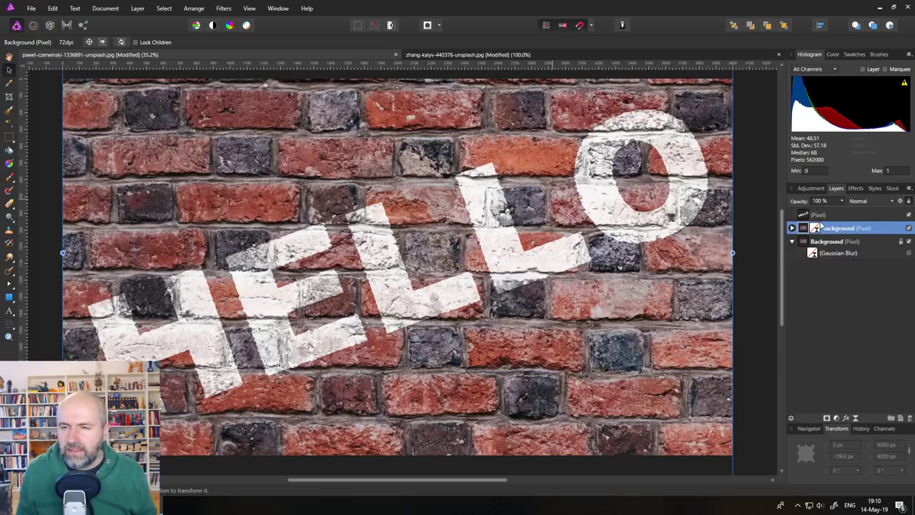
pyautogui.moveTo(821, 244); pyautogui.dragTo(803, 218)
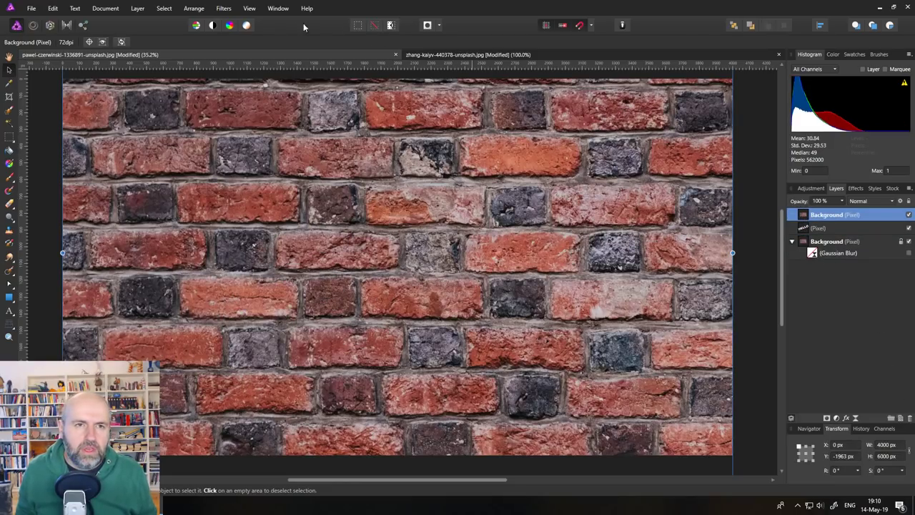
# Step: Apply the Blur > Average filter to turn the copy into one flat colour
pyautogui.click(224, 8)
pyautogui.moveTo(240, 33)
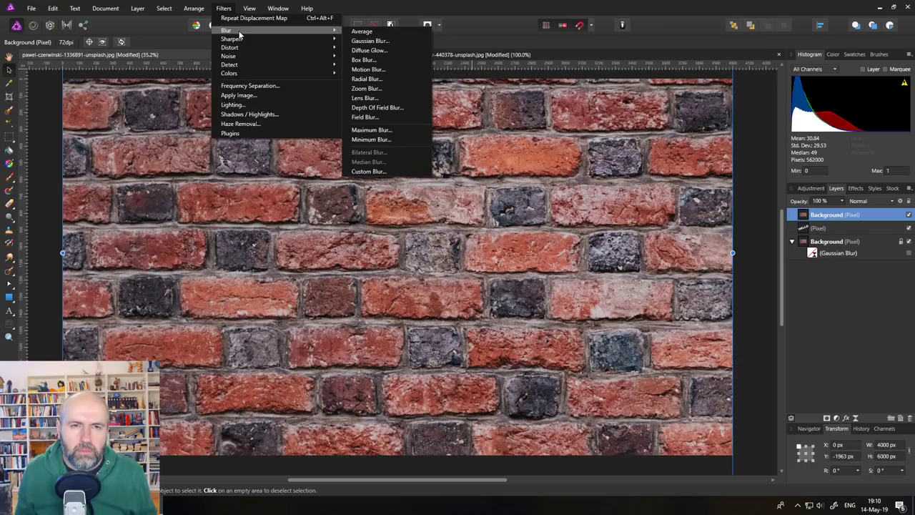
pyautogui.click(359, 33)
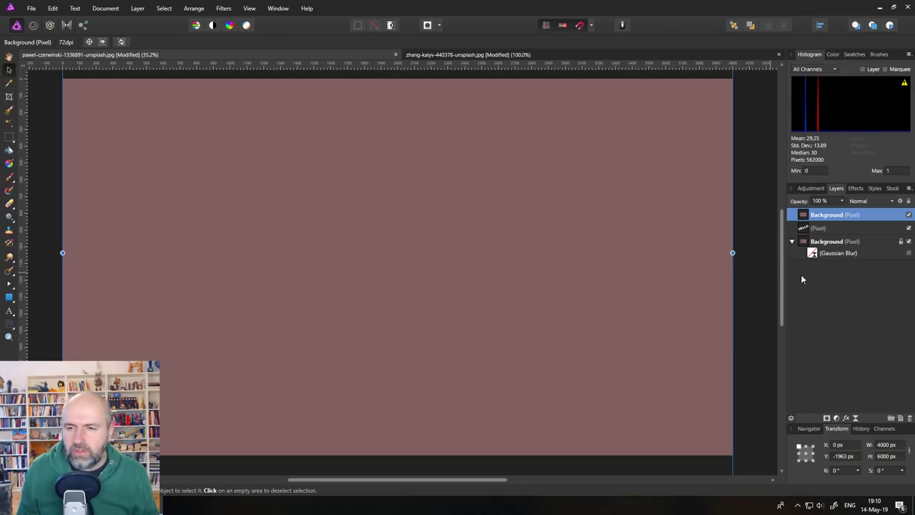
# Step: Mask the average-colour layer to the HELLO letter selection, then deselect and reselect the layer
pyautogui.click(804, 228)
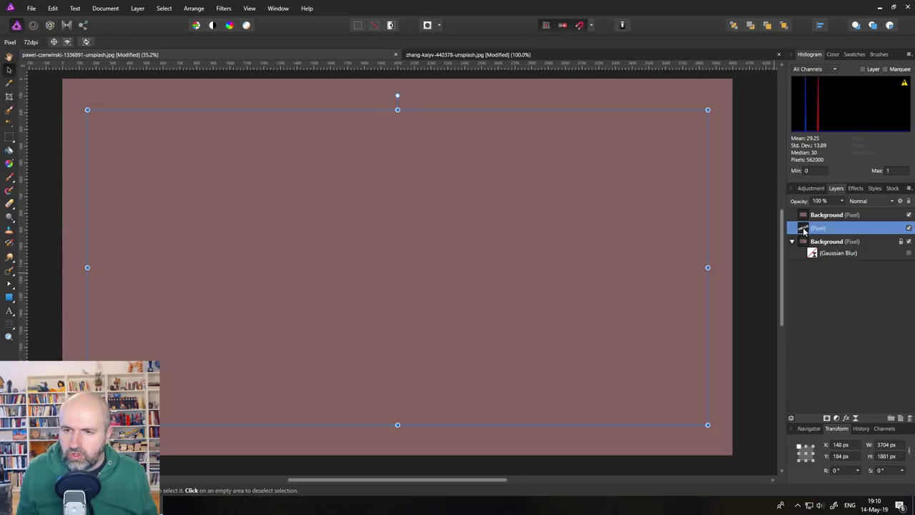
pyautogui.keyDown('ctrl'); pyautogui.click(804, 229); pyautogui.keyUp('ctrl')
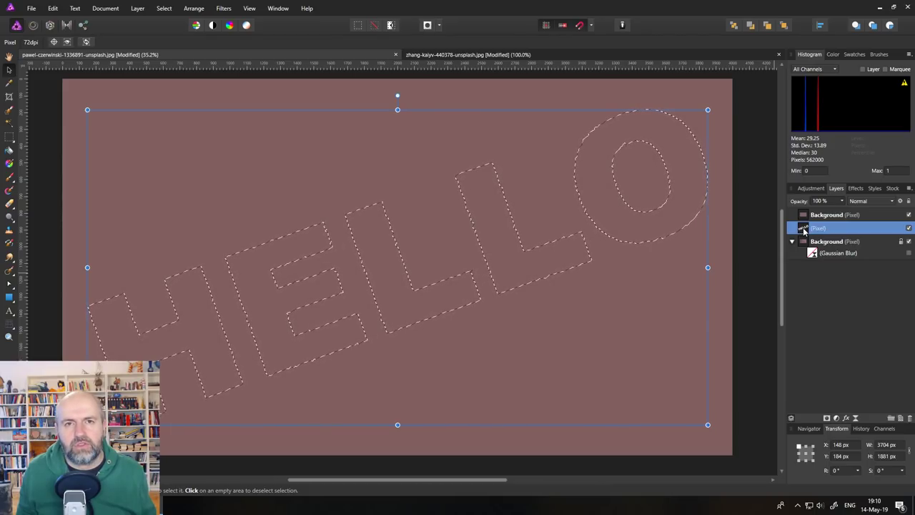
pyautogui.click(806, 216)
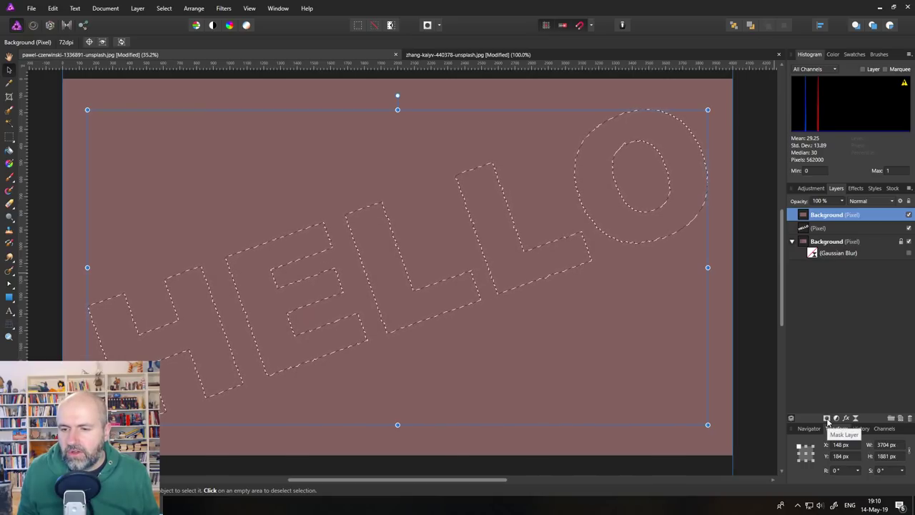
pyautogui.click(827, 418)
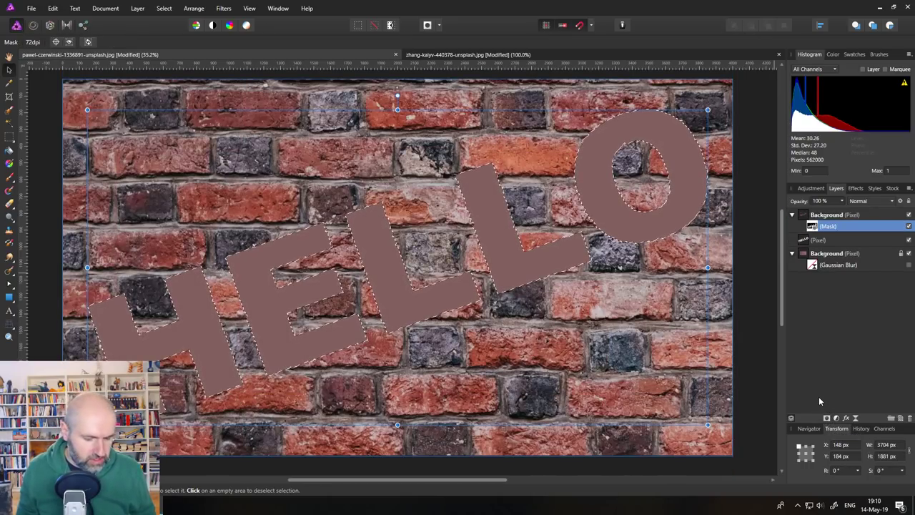
pyautogui.hotkey('ctrl', 'd')
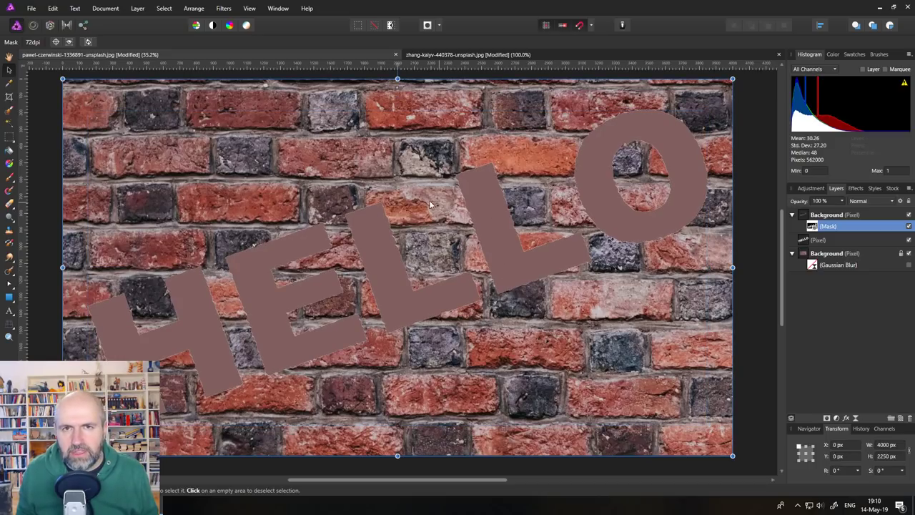
pyautogui.click(819, 216)
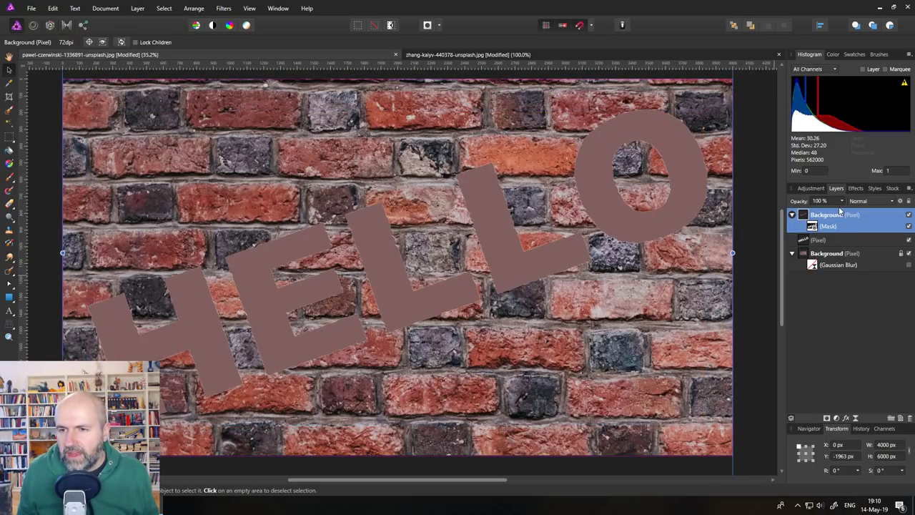
# Step: Lower the average-colour layer's opacity to 10%, then return to the displacement tutorial
pyautogui.moveTo(845, 217); pyautogui.dragTo(784, 212)
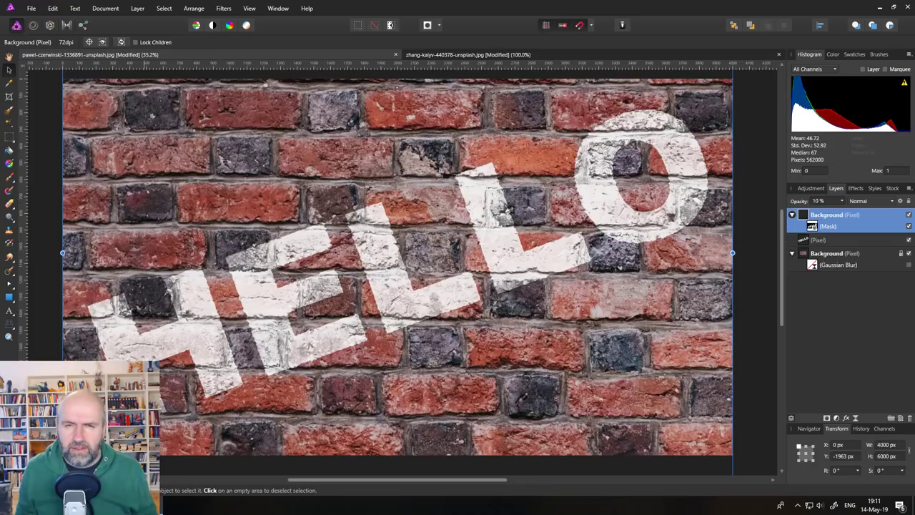
pyautogui.hotkey('alt', 'Tab')
pyautogui.scroll(-3, 212, 436)
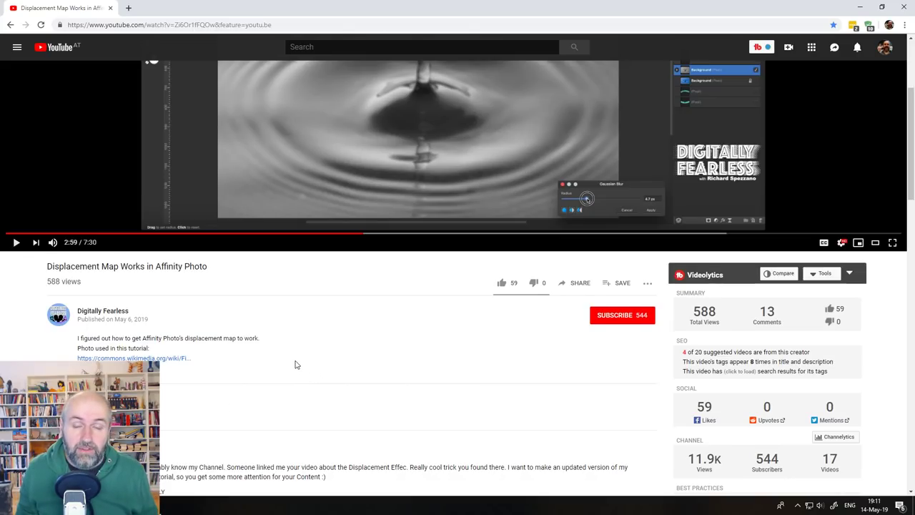
pyautogui.scroll(3, 294, 364)
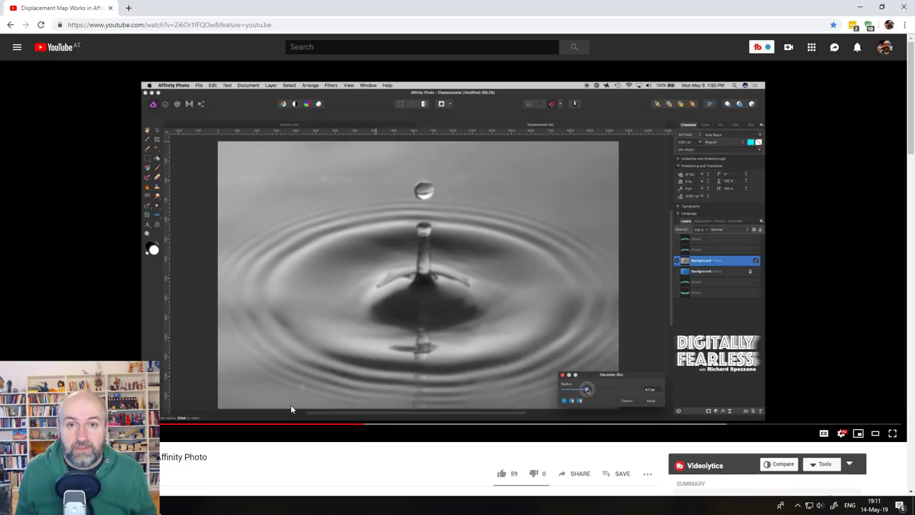
pyautogui.click(161, 507)
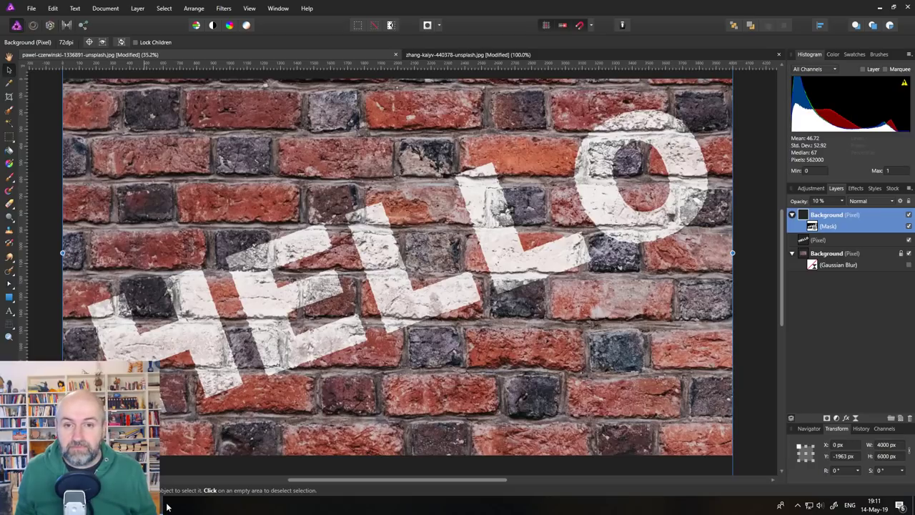